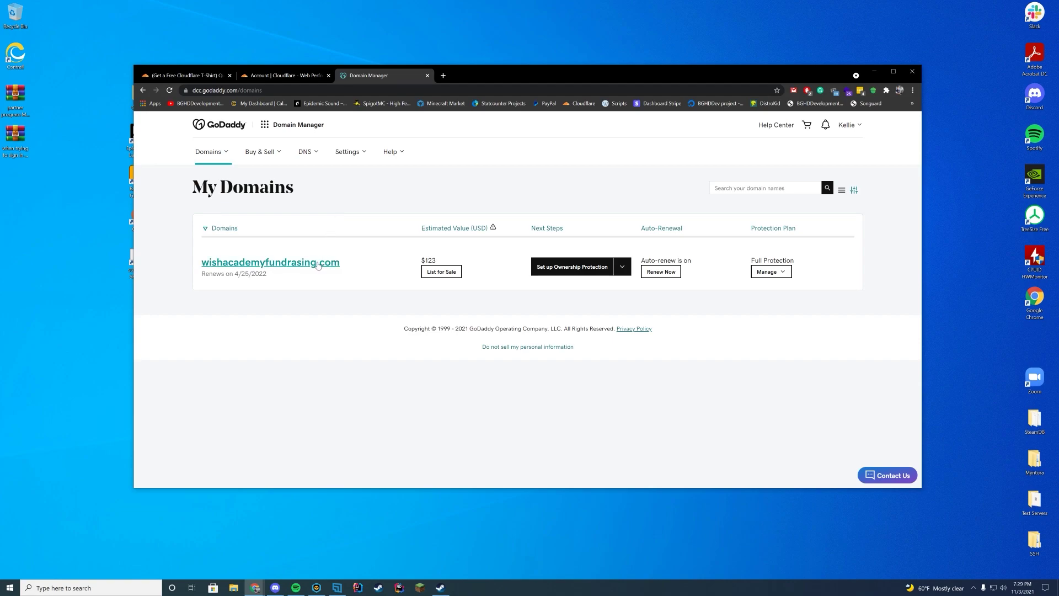
Open wishacademyfundrasing.com's settings in GoDaddy and copy its domain name
left_click(283, 269)
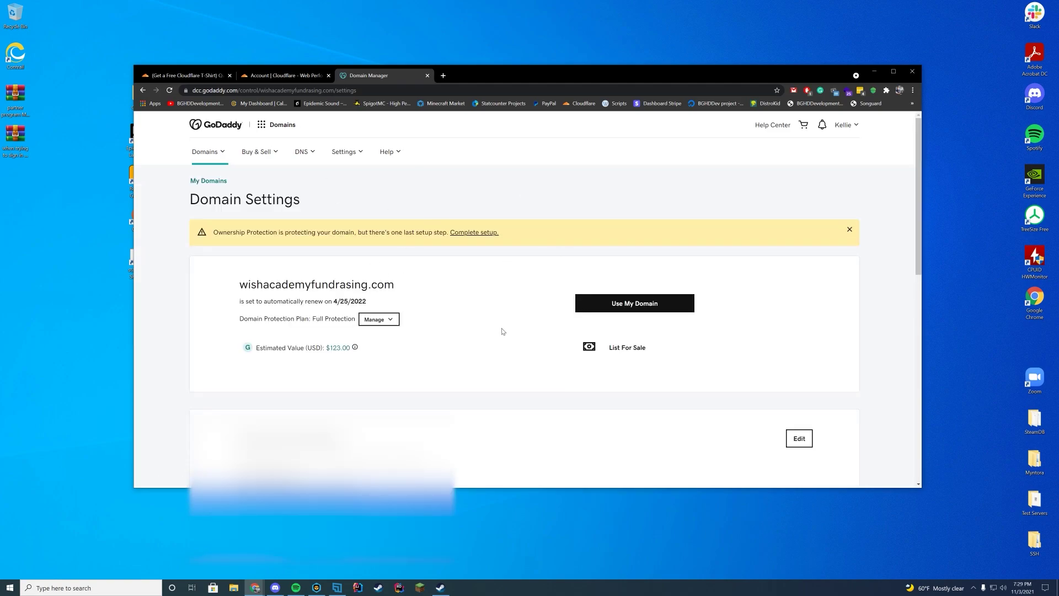
left_click_drag(396, 285, 237, 285)
right_click(257, 282)
left_click(276, 288)
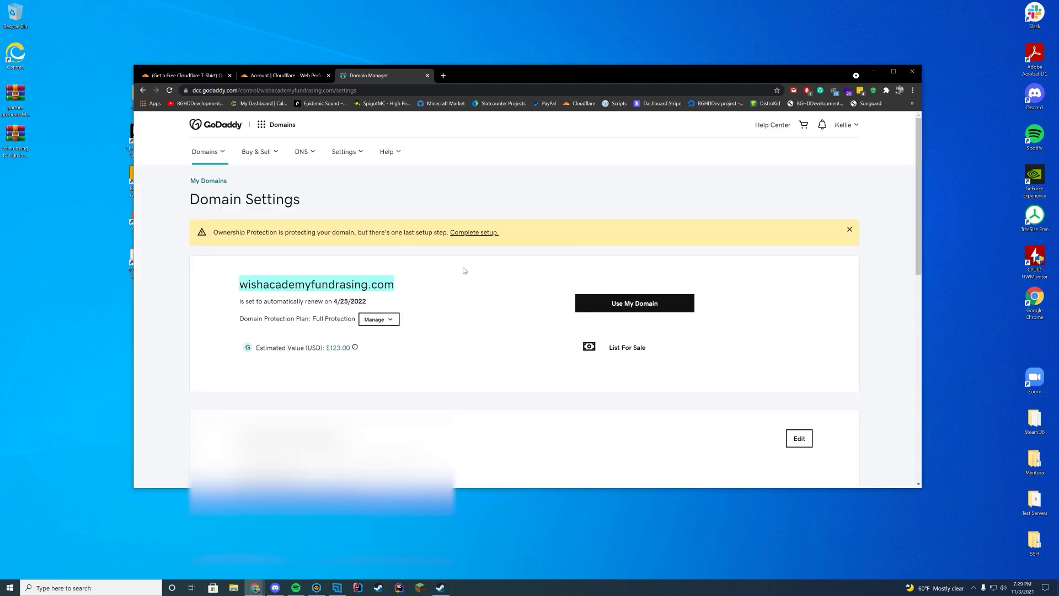
left_click(295, 78)
Add wishacademyfundrasing.com as a new Cloudflare site and continue past plan selection
left_click(560, 189)
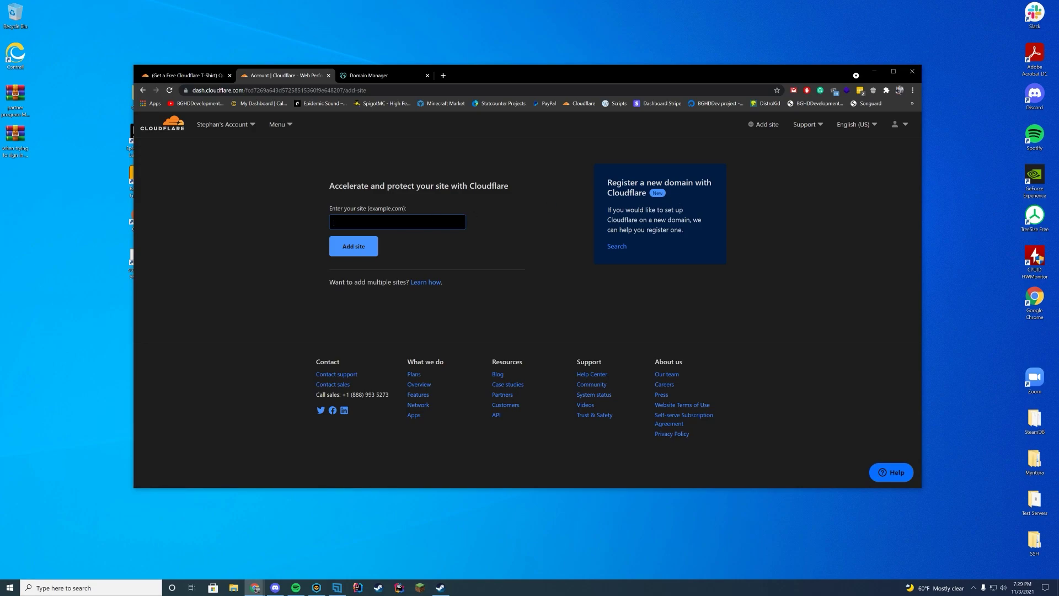
key("ctrl+v")
left_click(364, 250)
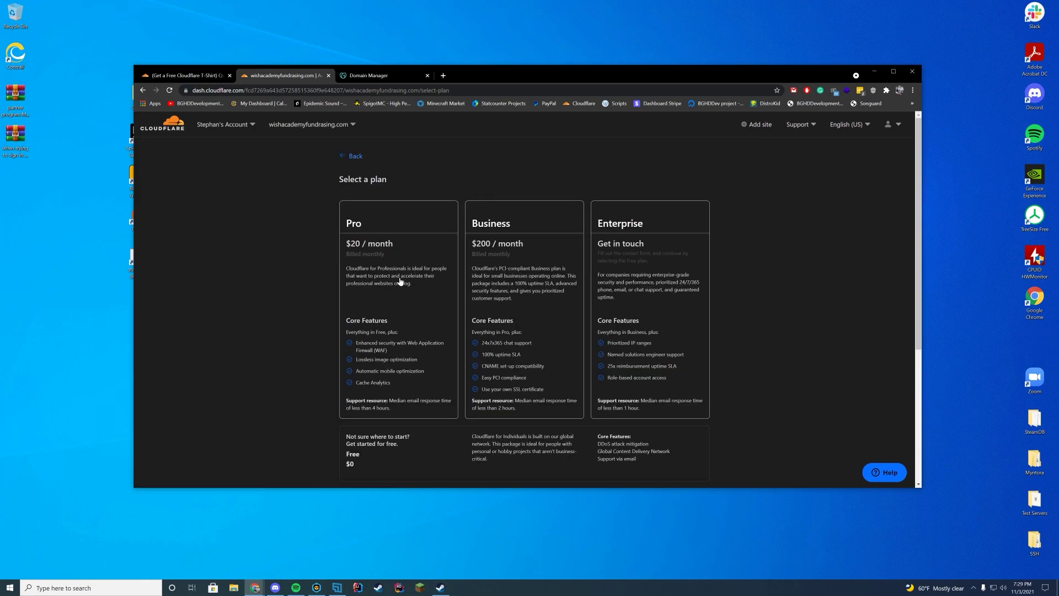
scroll(297, 271, "down", 3)
left_click(363, 400)
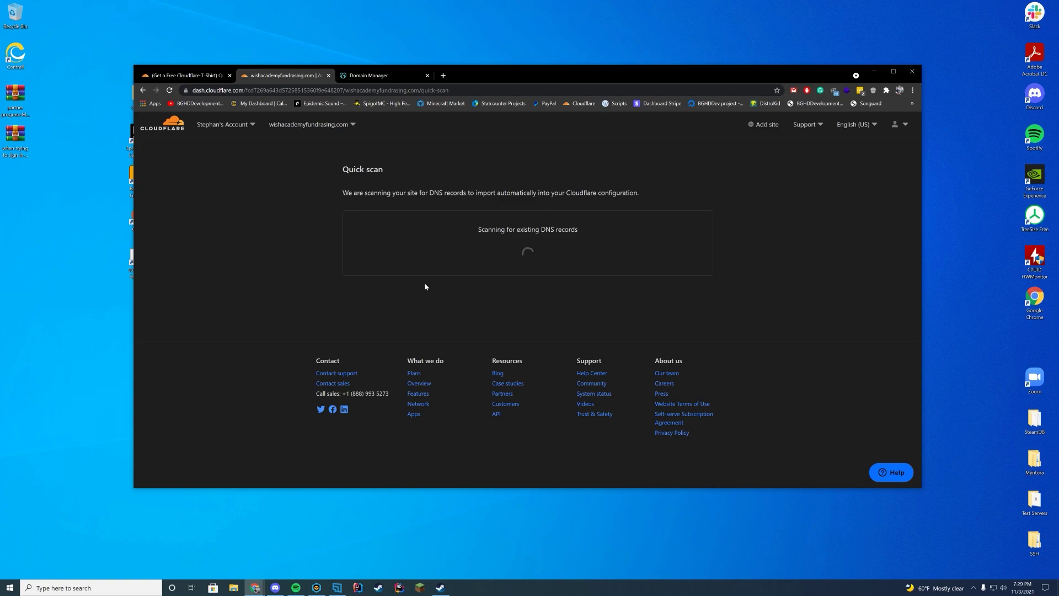
Delete the scanned A record and both CNAME records, then continue without DNS records
left_click(376, 76)
scroll(496, 360, "down", 5)
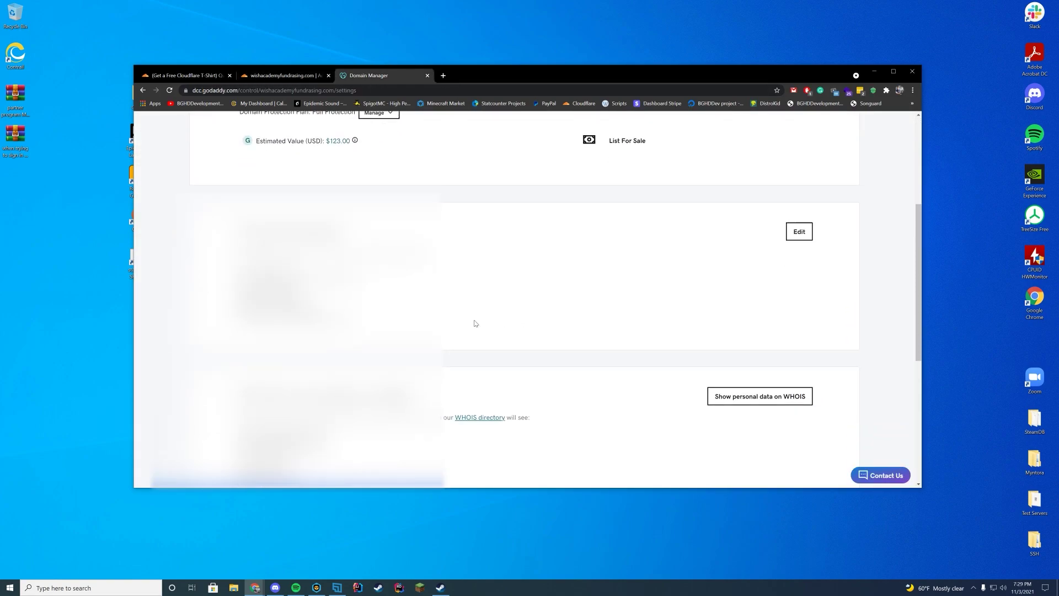
scroll(540, 332, "up", 4)
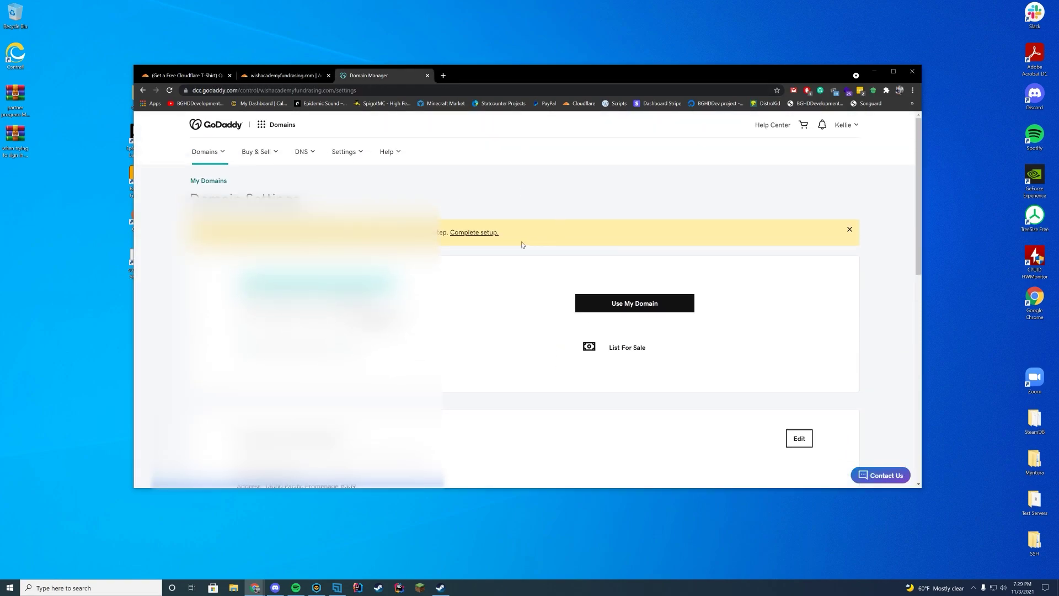
left_click(282, 75)
scroll(650, 315, "down", 4)
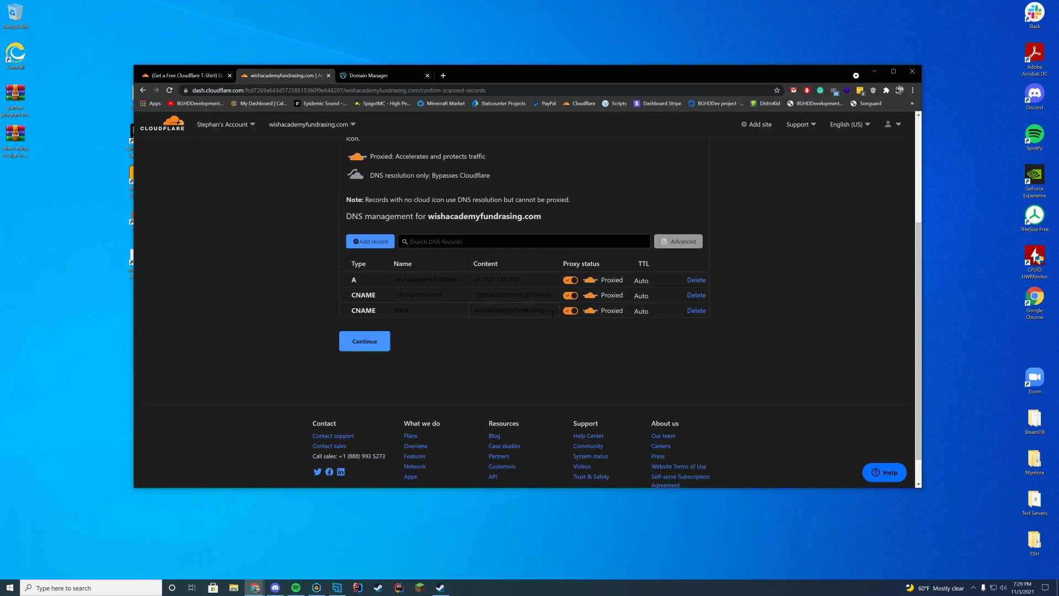
left_click(696, 280)
left_click(674, 337)
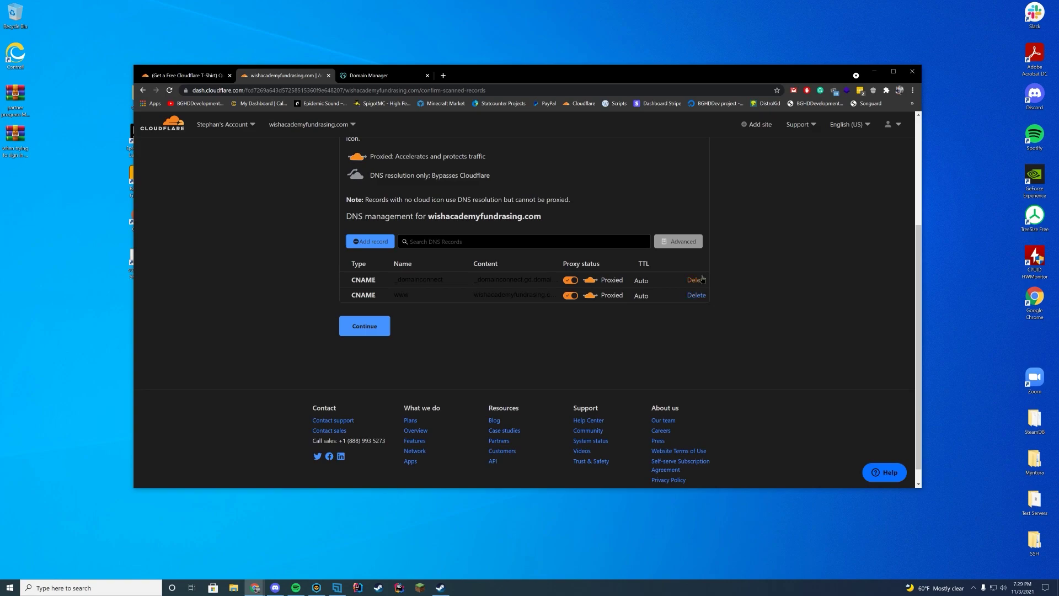
left_click(696, 280)
left_click(672, 335)
left_click(697, 280)
left_click(673, 335)
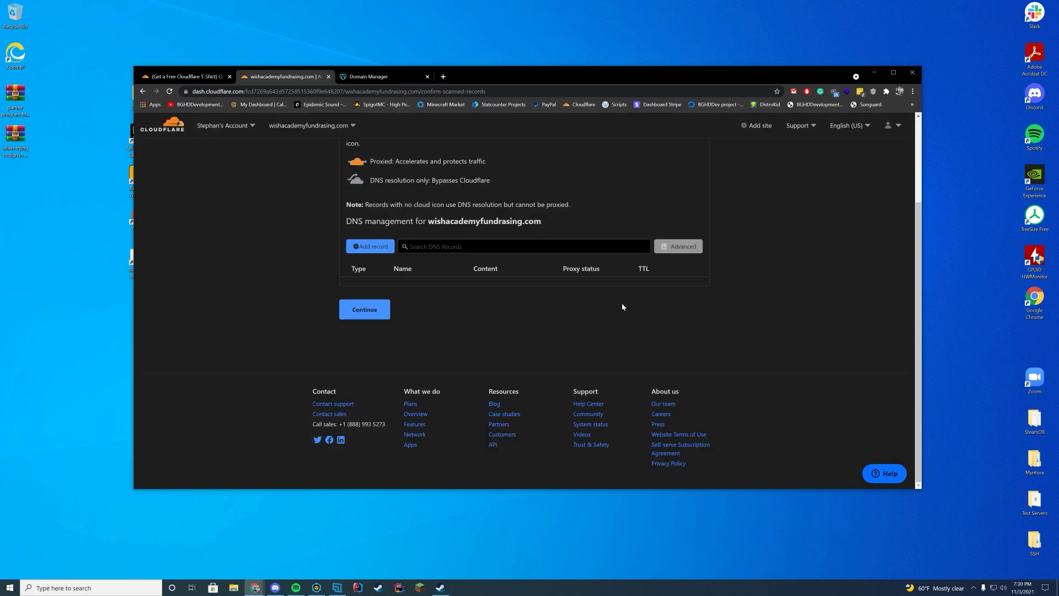
scroll(622, 307, "up", 2)
left_click(368, 403)
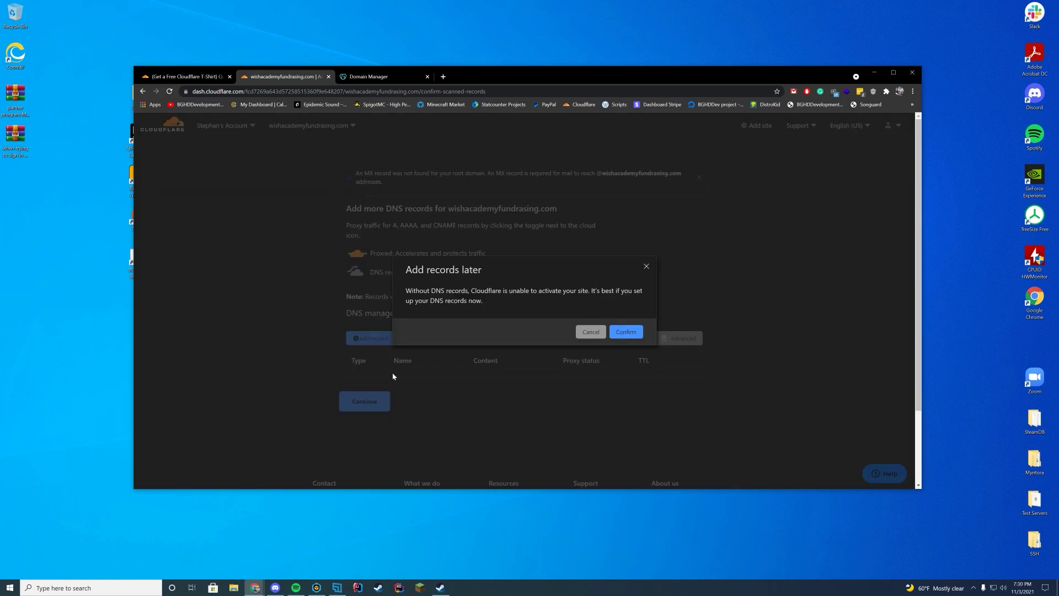
Agree to add records later and enter brenda.ns.cloudflare.com as GoDaddy's custom Nameserver 1
left_click(626, 332)
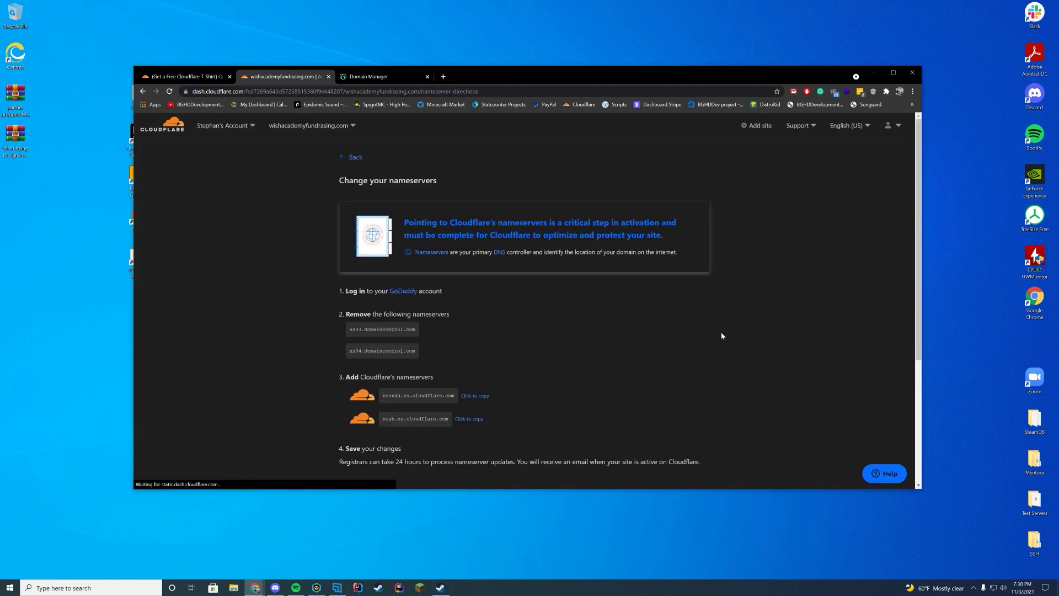
scroll(686, 358, "down", 2)
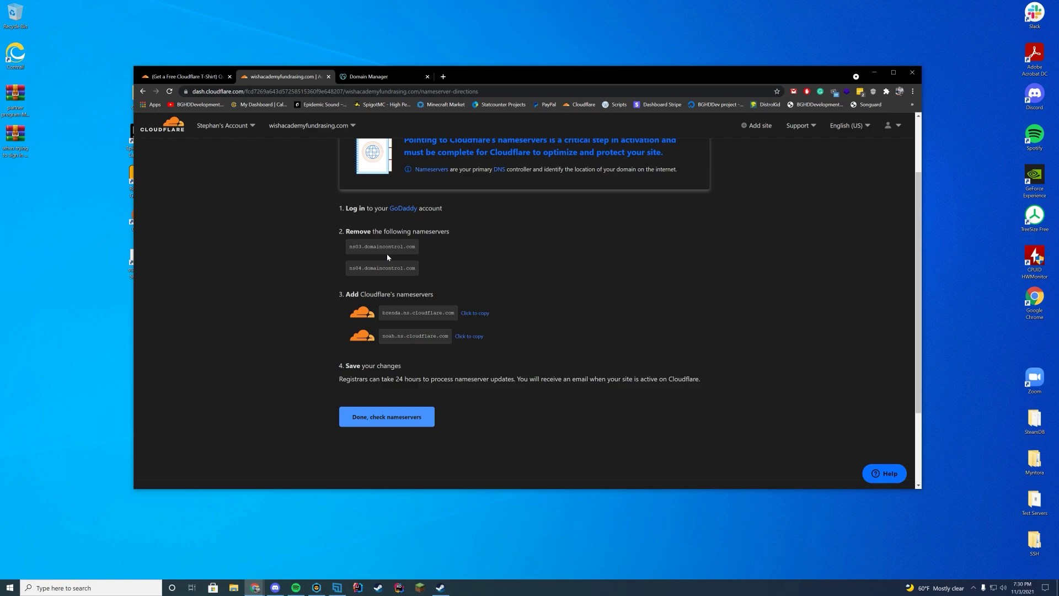
left_click(476, 315)
left_click(369, 76)
scroll(381, 306, "down", 5)
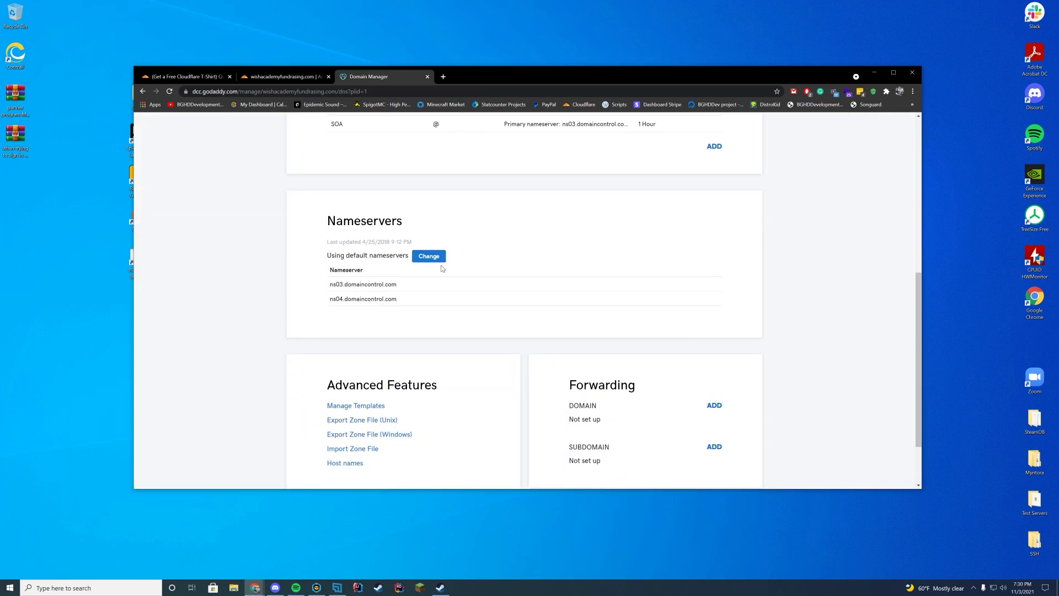
left_click(434, 259)
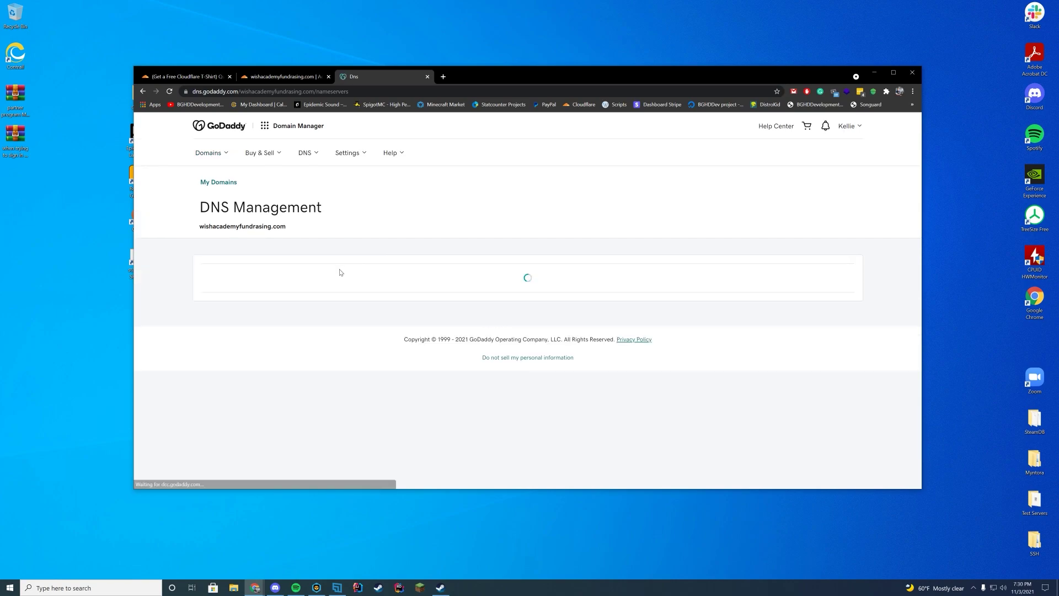
left_click(281, 405)
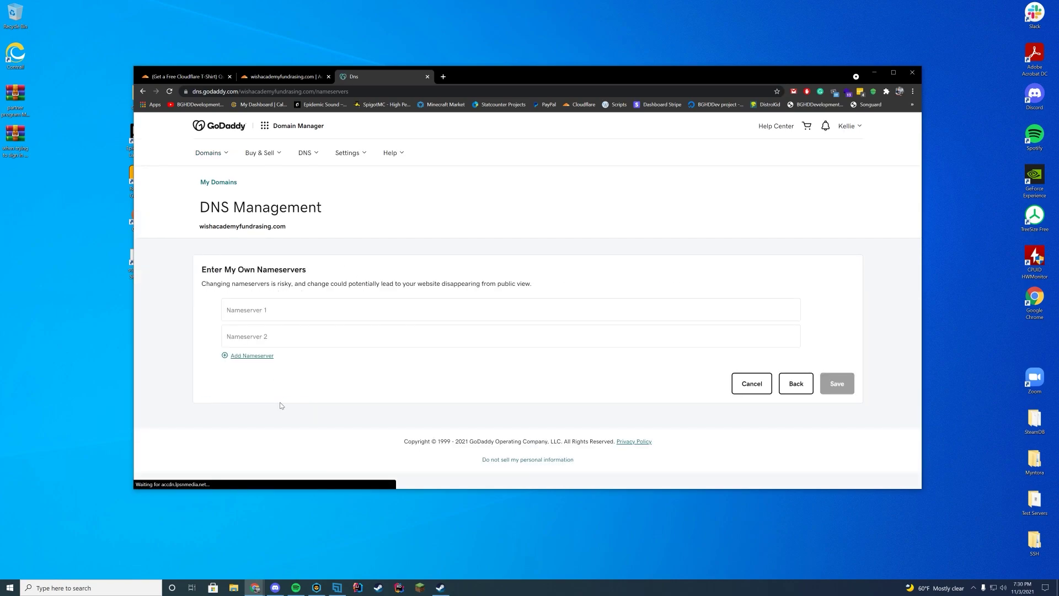
left_click(295, 309)
key("ctrl+v")
Enter noah.ns.cloudflare.com as Nameserver 2
left_click(309, 76)
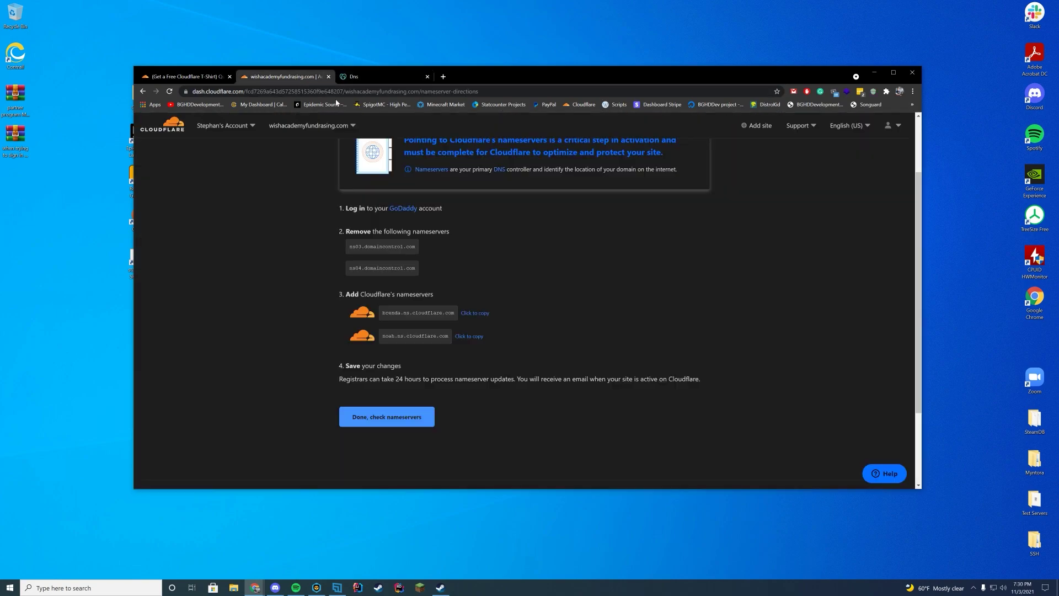
left_click(467, 337)
left_click(364, 76)
left_click(355, 338)
key("ctrl+v")
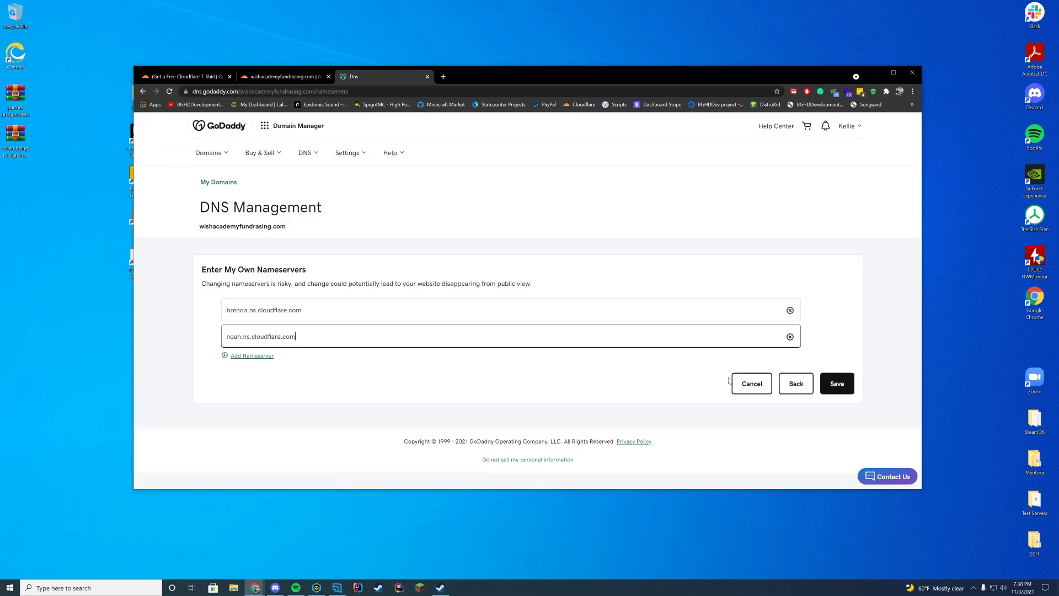
Save the custom nameservers with consent and verify using an emailed one-time password
left_click(845, 388)
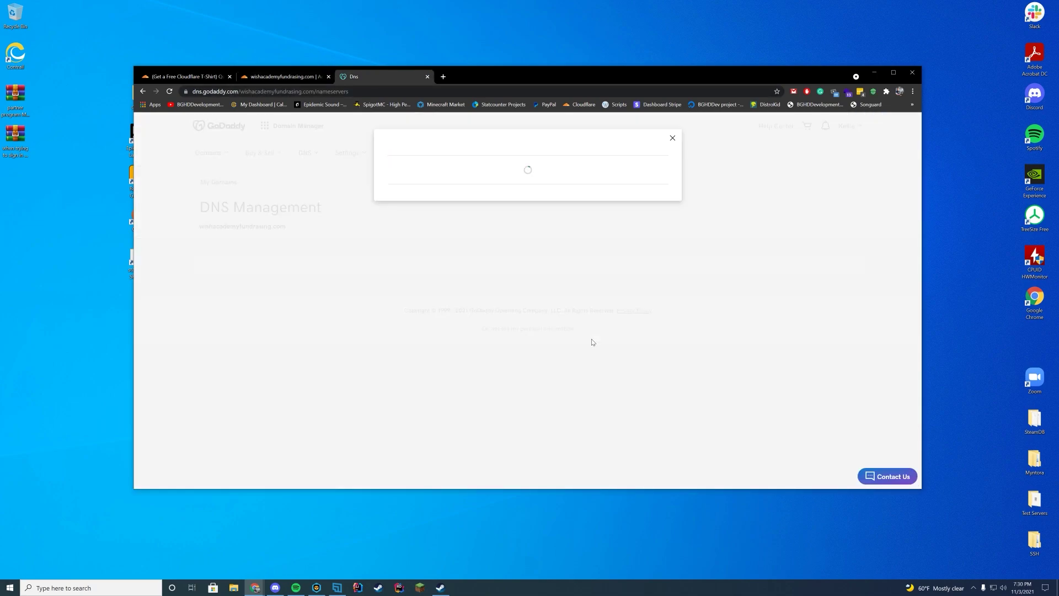
left_click(391, 280)
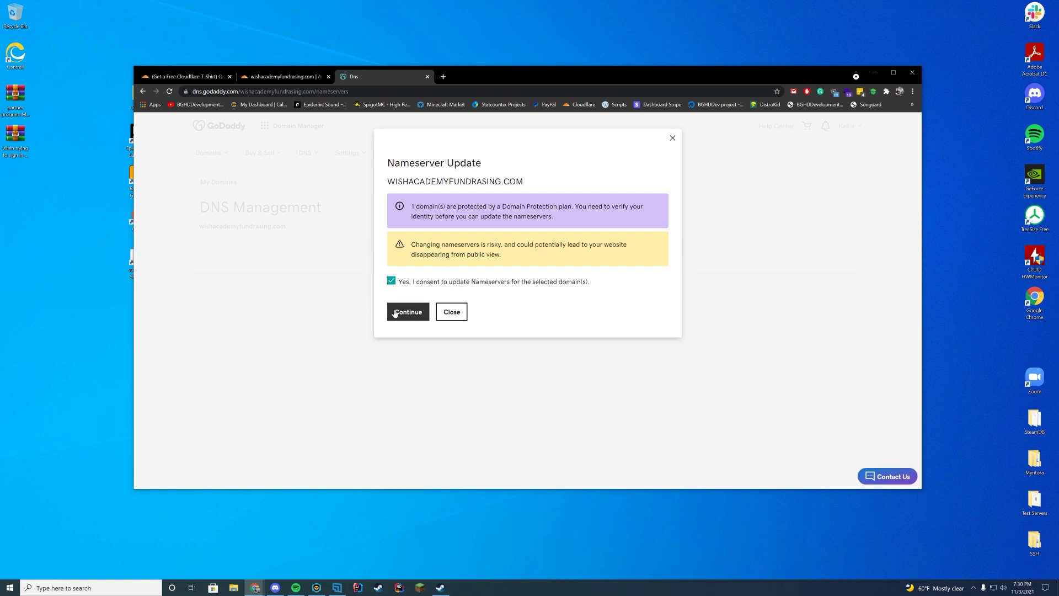
left_click(395, 312)
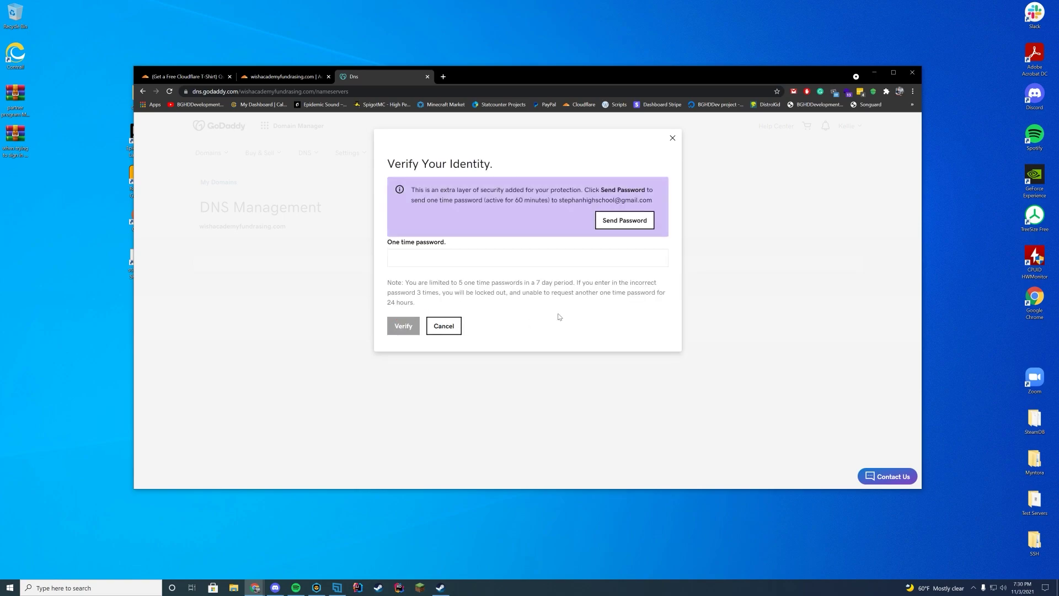
left_click(463, 262)
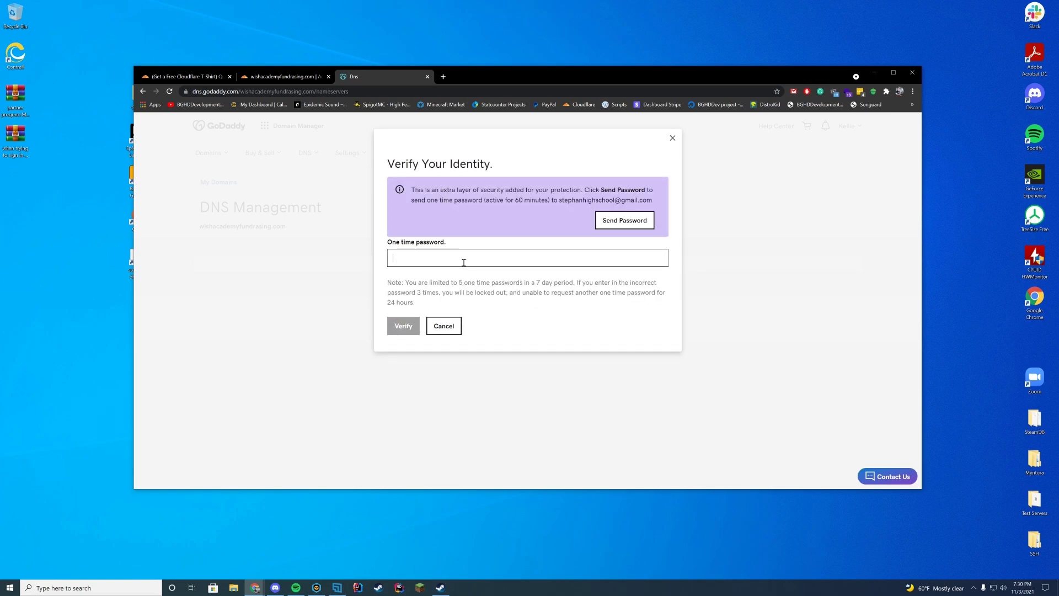
left_click(630, 224)
left_click(471, 226)
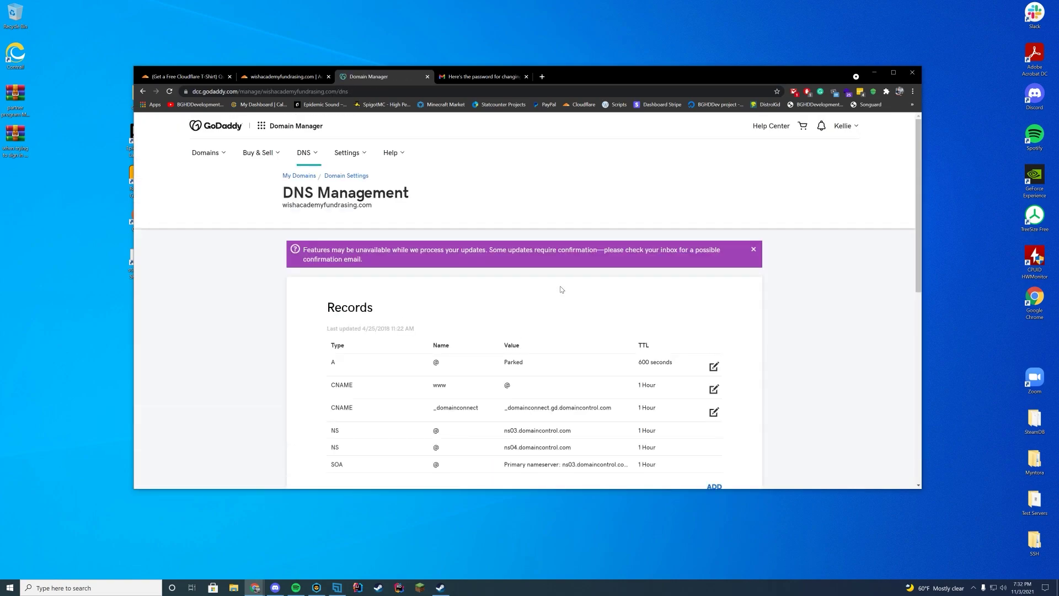
Reload GoDaddy's DNS page and confirm it lists brenda and noah Cloudflare nameservers
scroll(579, 309, "down", 6)
scroll(544, 327, "up", 3)
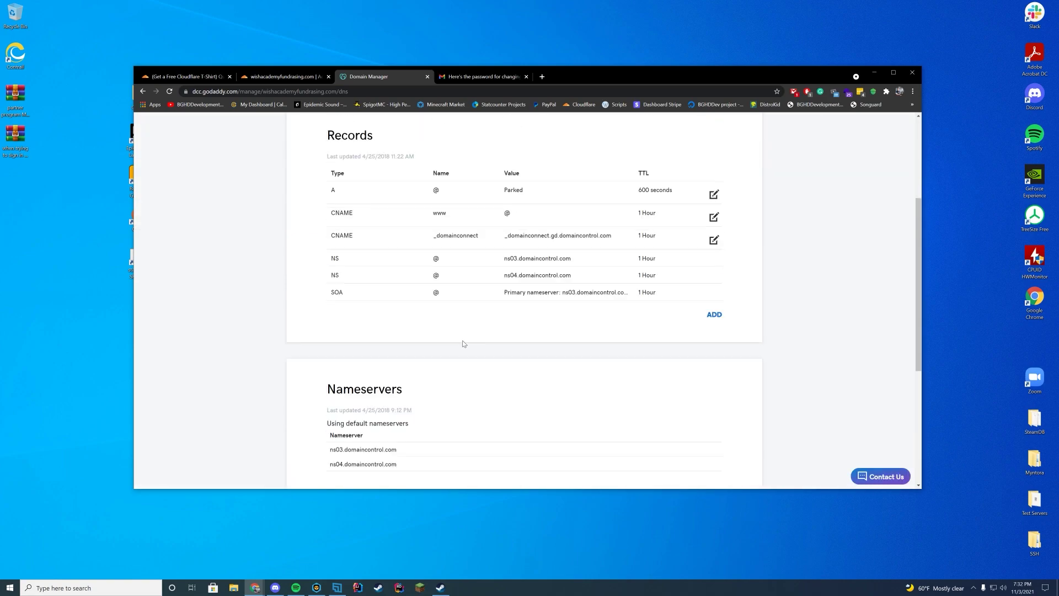
scroll(463, 342, "up", 2)
scroll(465, 341, "up", 2)
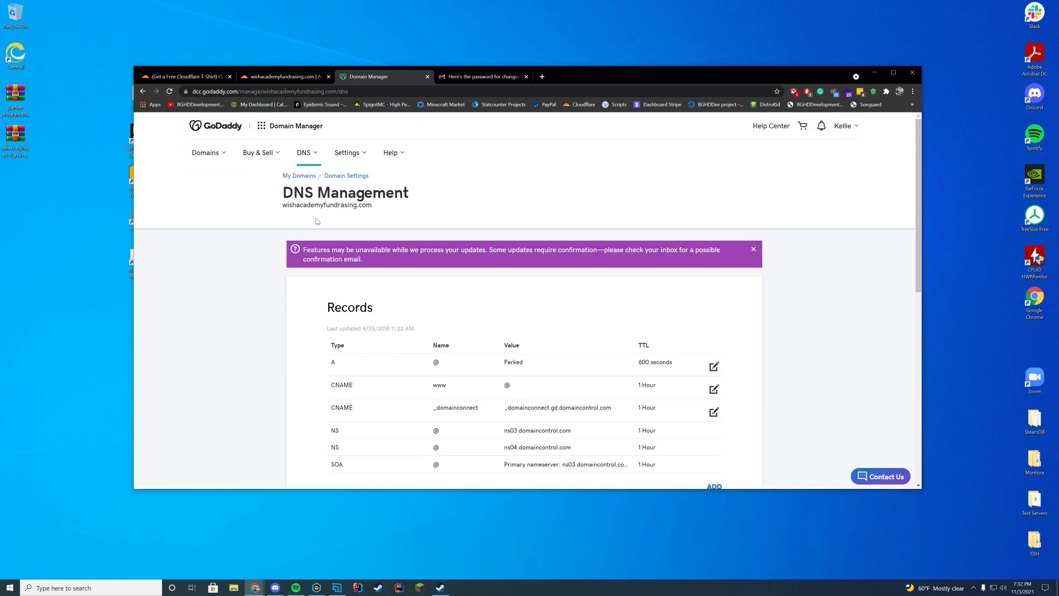
left_click(324, 93)
key("Return")
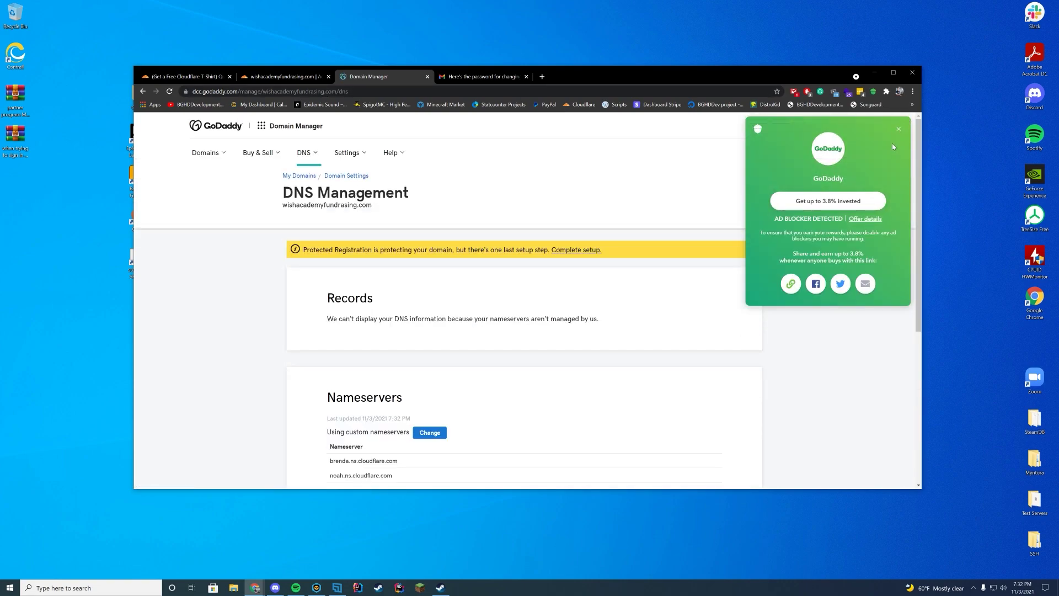
scroll(707, 302, "down", 5)
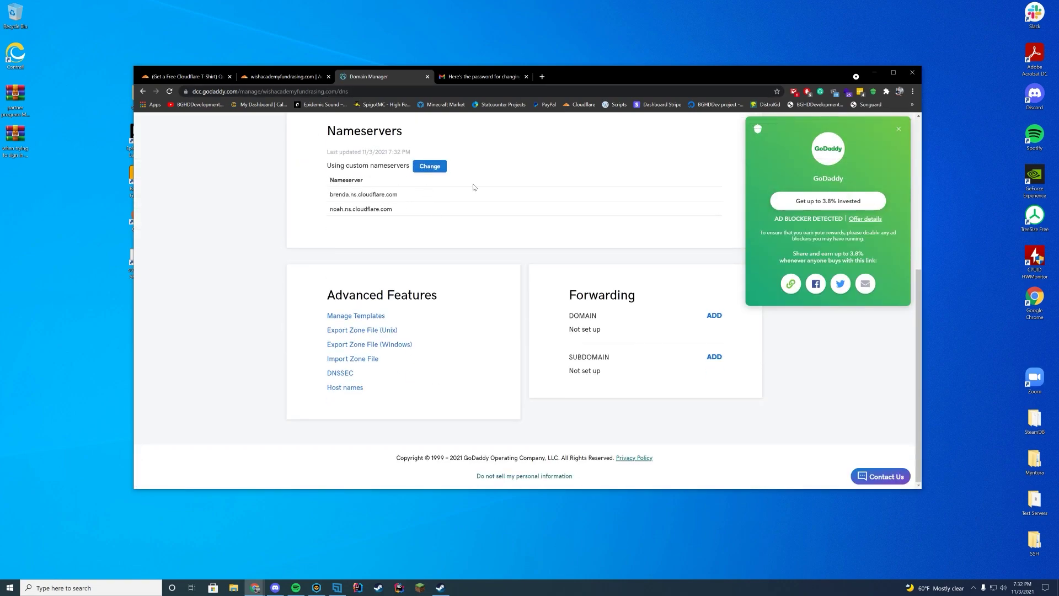
left_click(898, 129)
Have Cloudflare check the nameservers, skip the quick start, and confirm protection is active
left_click(296, 78)
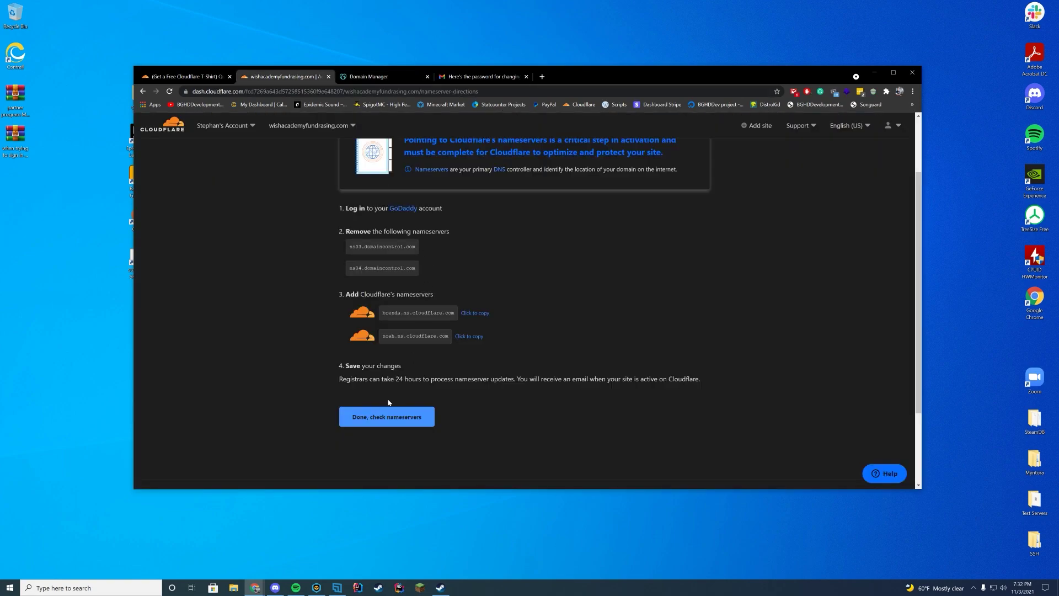
left_click(395, 418)
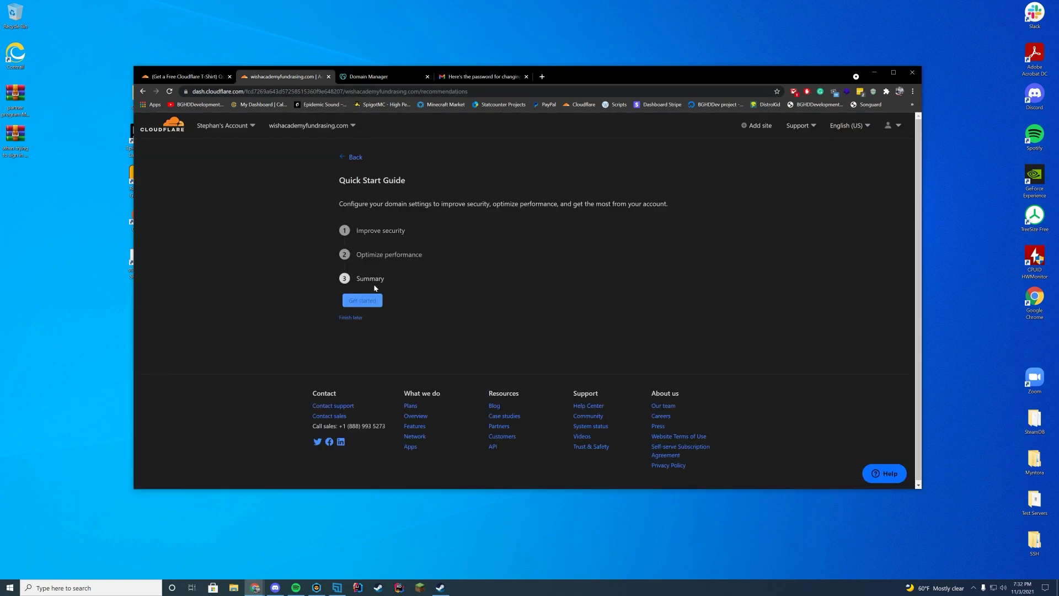
left_click(352, 318)
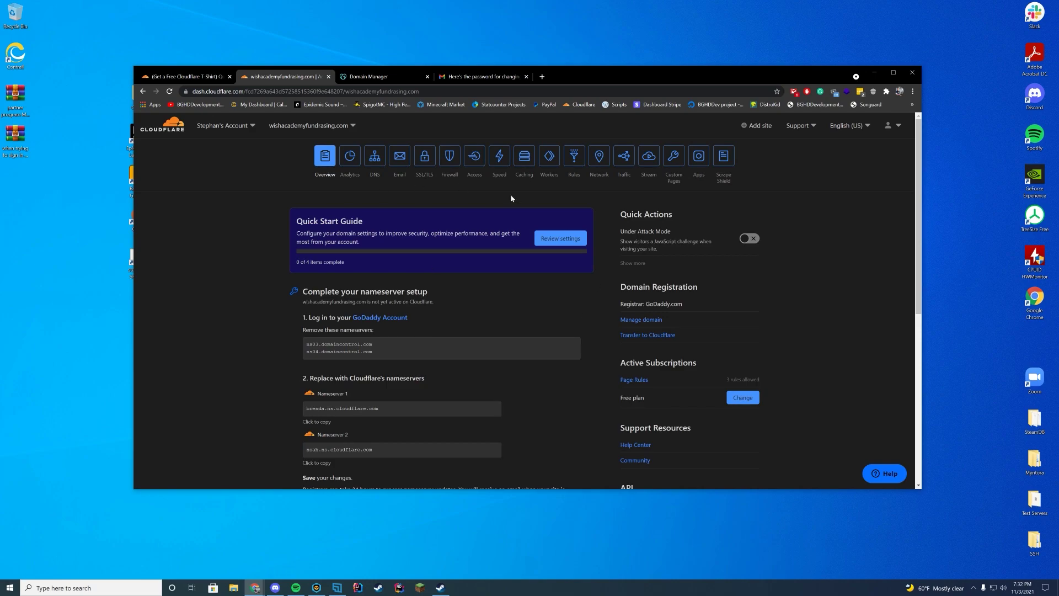
scroll(491, 294, "down", 4)
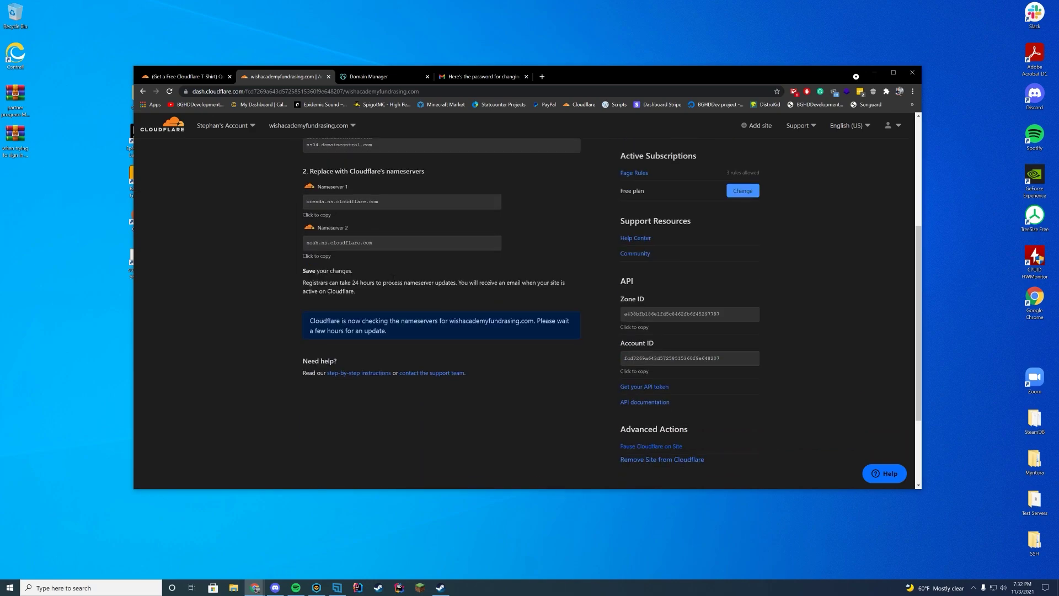
left_click_drag(408, 336, 313, 318)
left_click(401, 338)
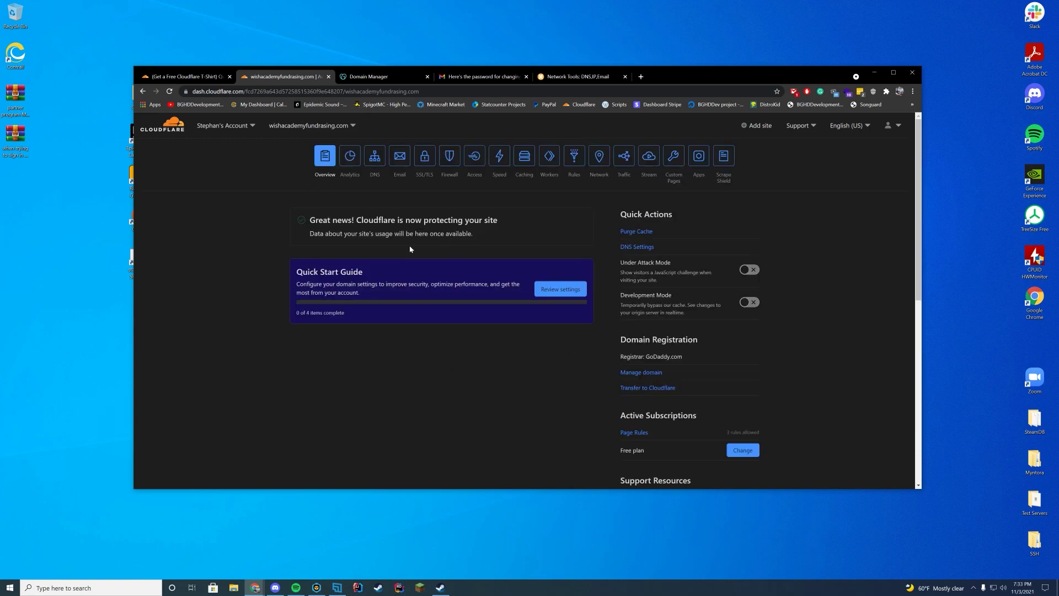
left_click_drag(323, 220, 524, 223)
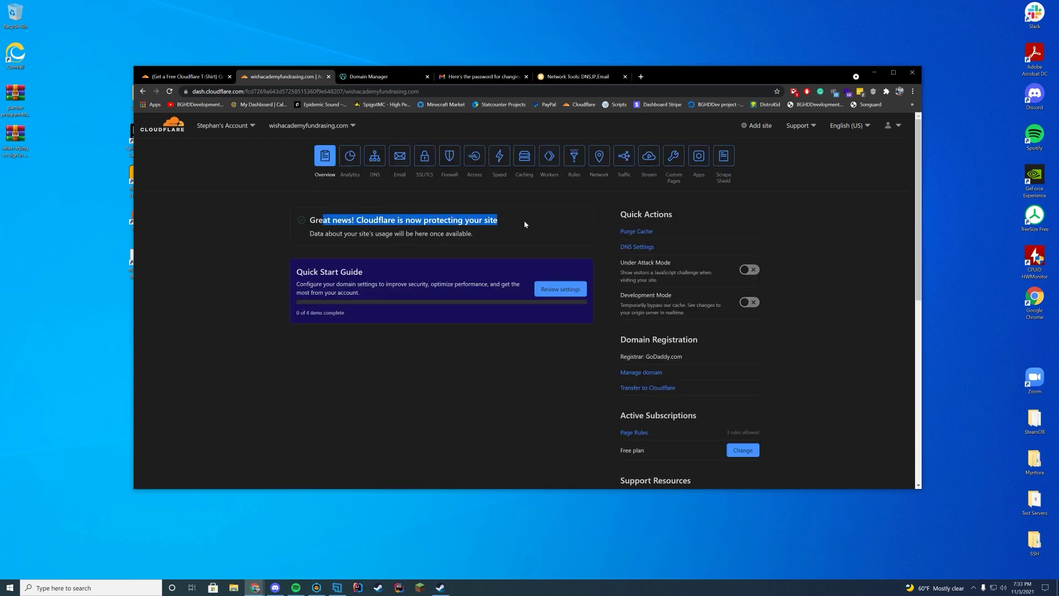
left_click(524, 223)
Close the Network Tools tab and return to the account selection page
left_click(625, 76)
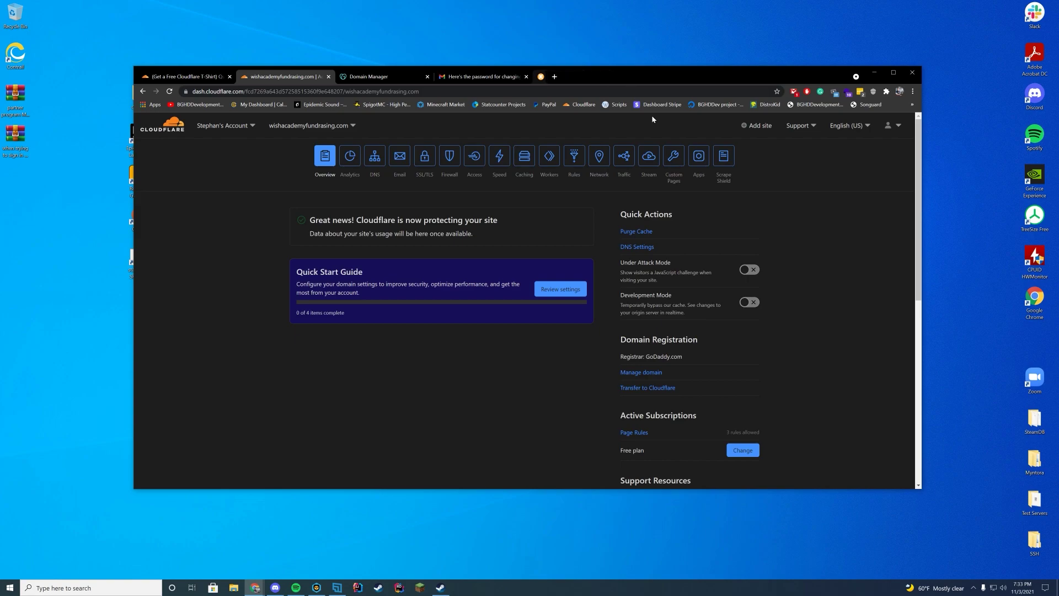
scroll(541, 320, "down", 1)
scroll(541, 318, "up", 1)
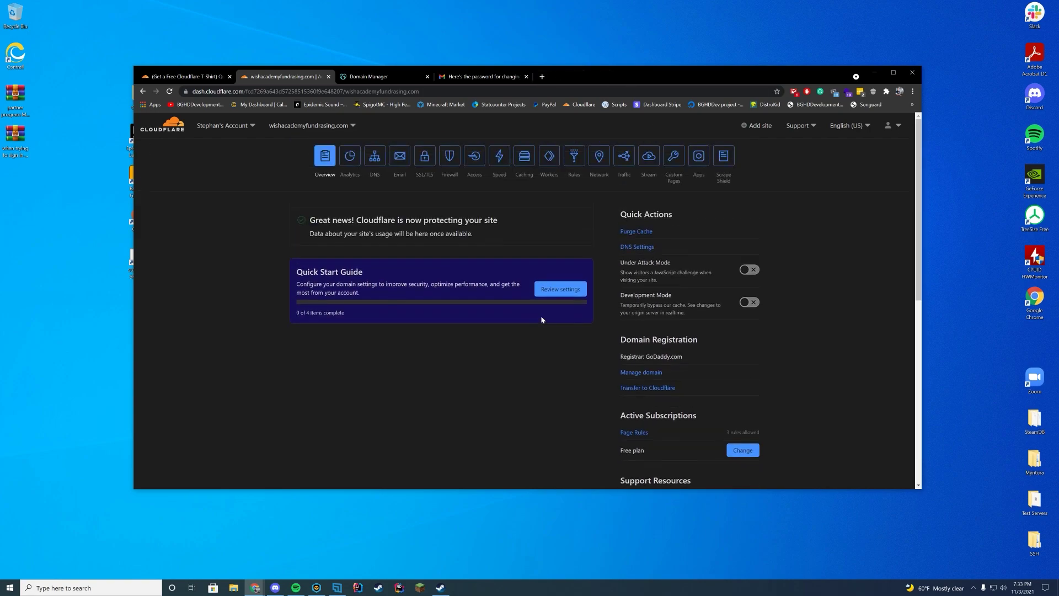
left_click(163, 126)
Open the account's Registrar and start a domain transfer, noting the 8.39 wholesale cost
left_click(502, 243)
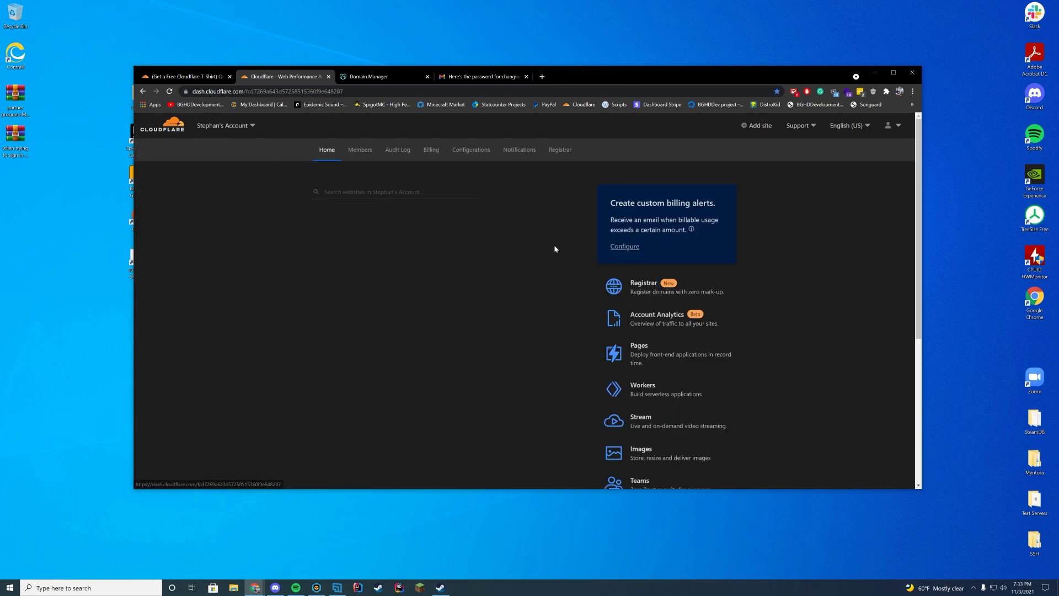
left_click(559, 150)
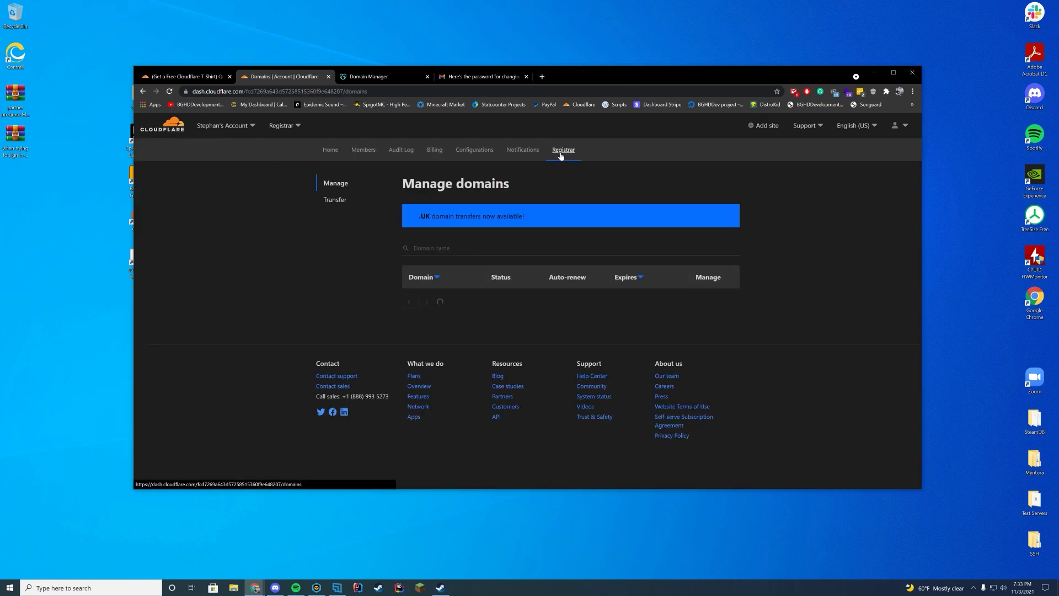
left_click(326, 201)
scroll(592, 385, "down", 1)
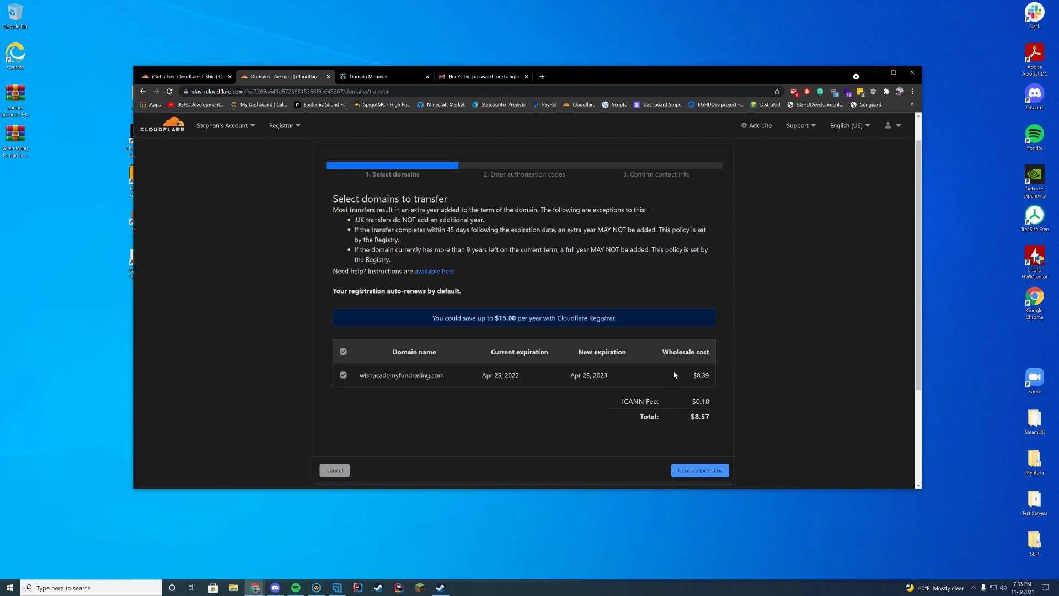
left_click_drag(697, 375, 712, 379)
Confirm the domain for transfer and open Cloudflare's transfer setup guide in a new tab
scroll(752, 375, "down", 2)
left_click(706, 379)
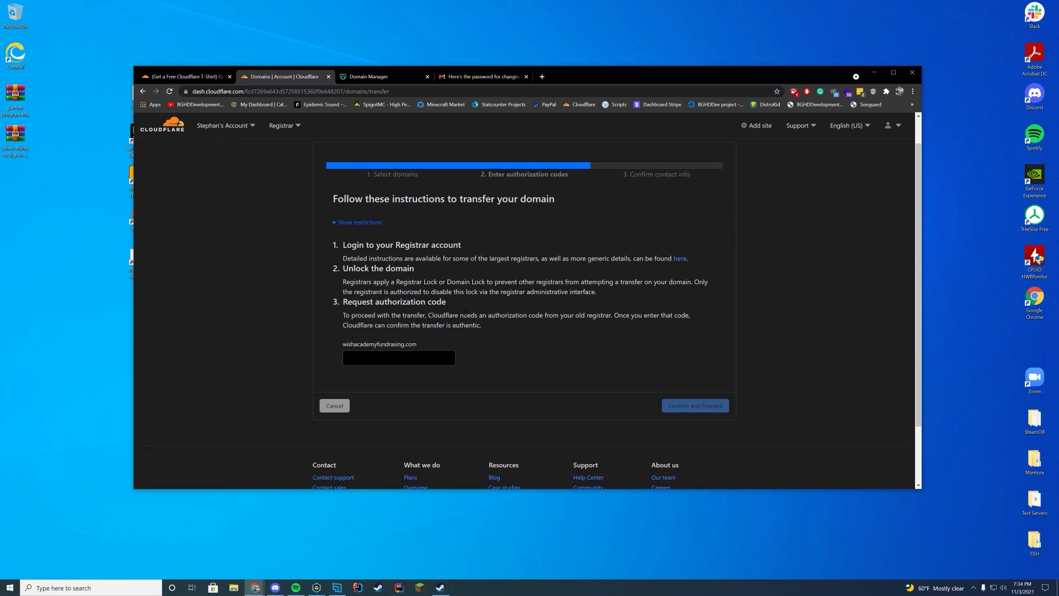
middle_click(679, 259)
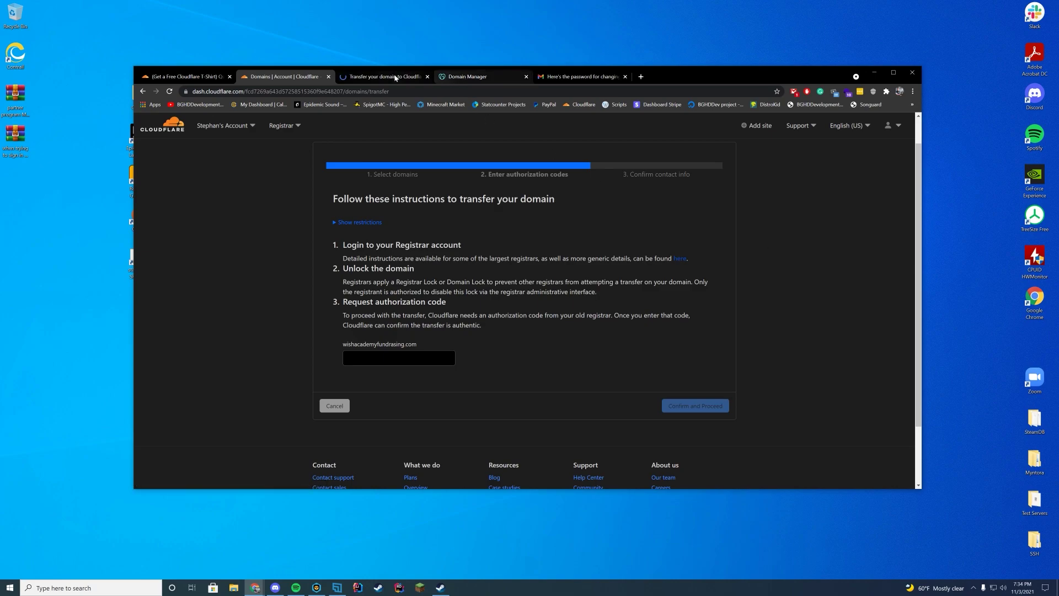
left_click(405, 81)
scroll(577, 309, "down", 12)
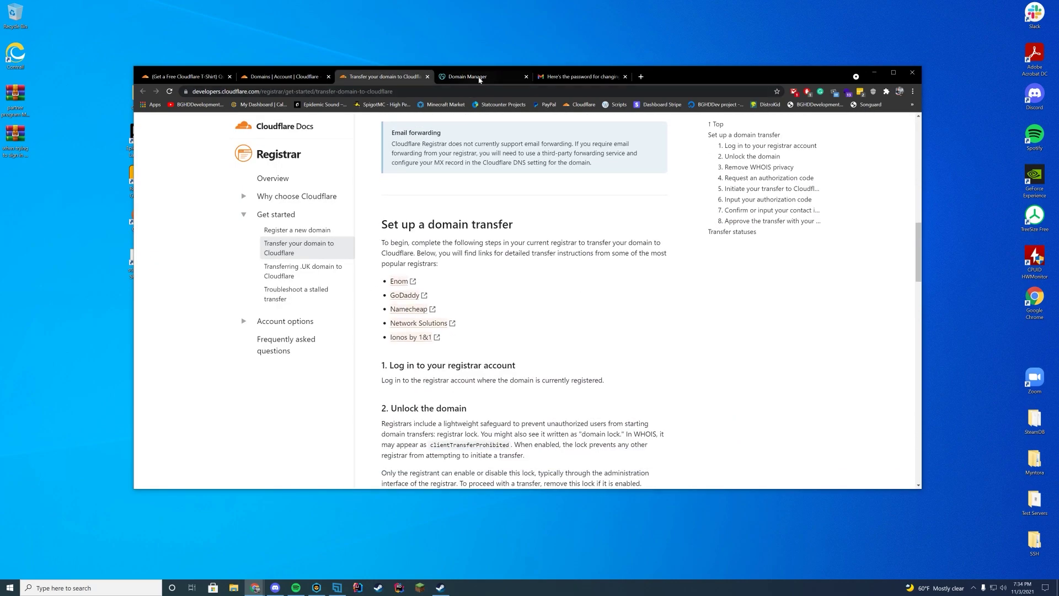
left_click(478, 78)
Go to GoDaddy's full domain list and check the protection plan options
scroll(585, 359, "down", 5)
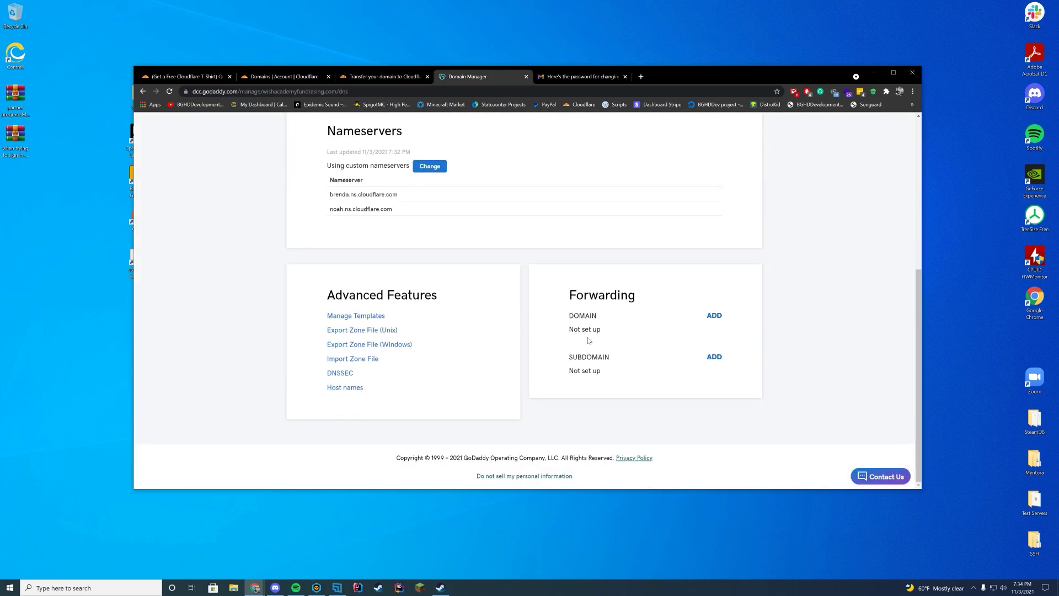
scroll(577, 337, "up", 5)
left_click(205, 153)
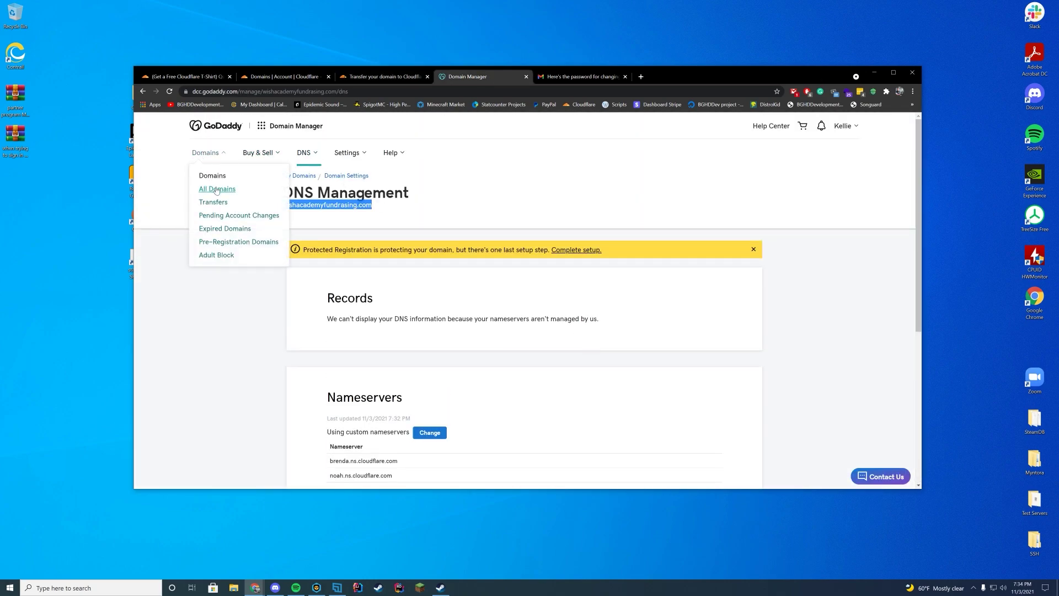
left_click(217, 189)
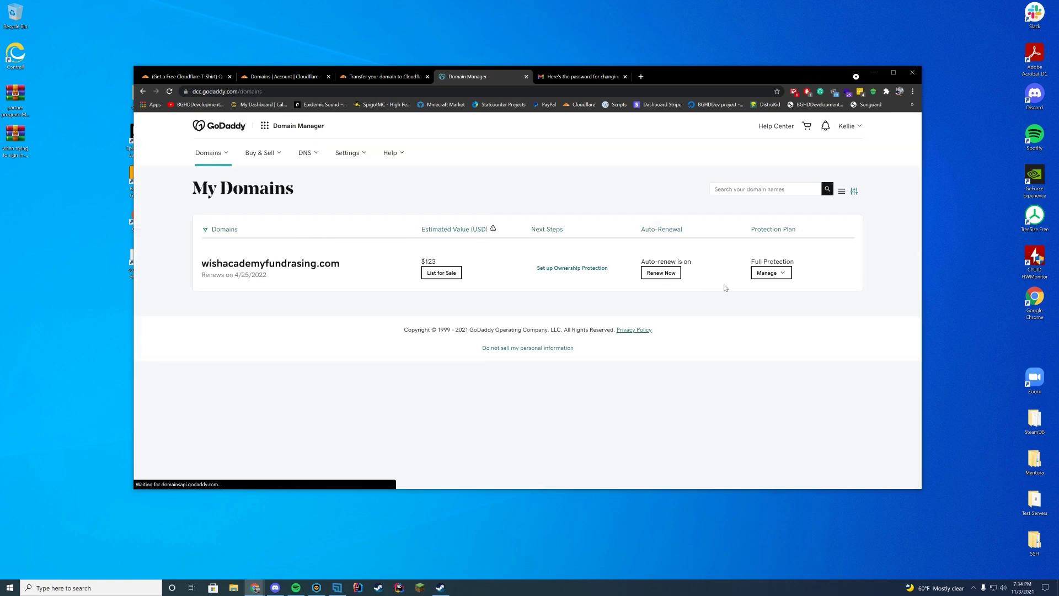
left_click(771, 274)
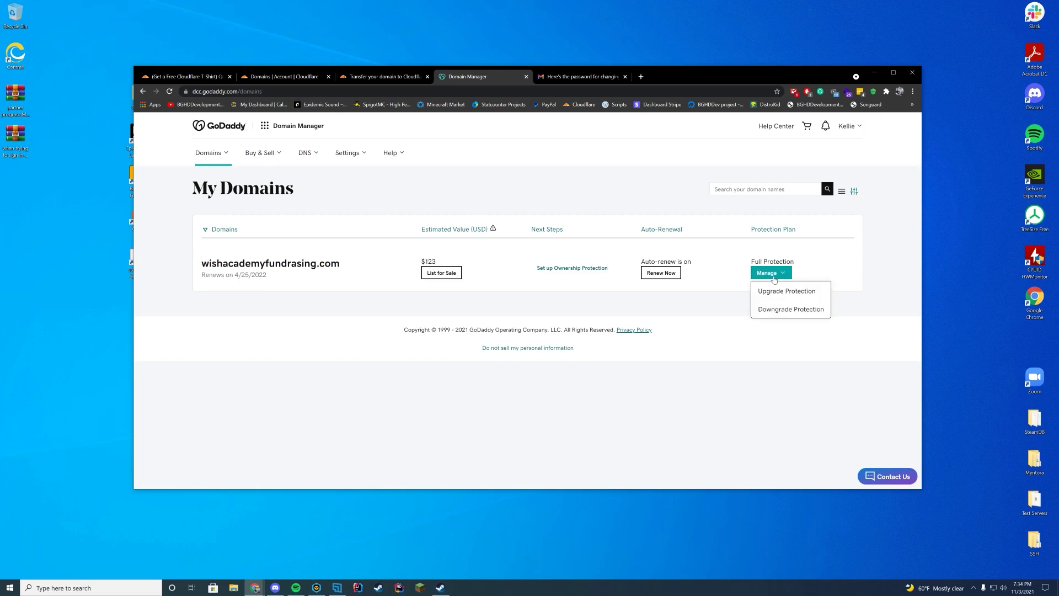
left_click(773, 279)
Open wishacademyfundraising.com's settings and start making its WHOIS personal data public
left_click(244, 265)
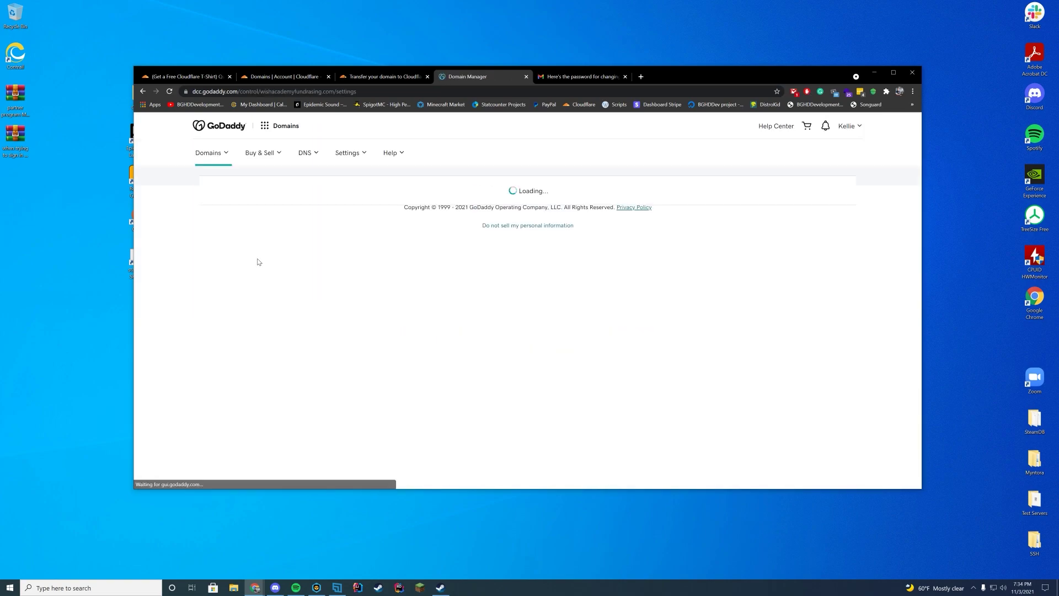
scroll(257, 262, "down", 3)
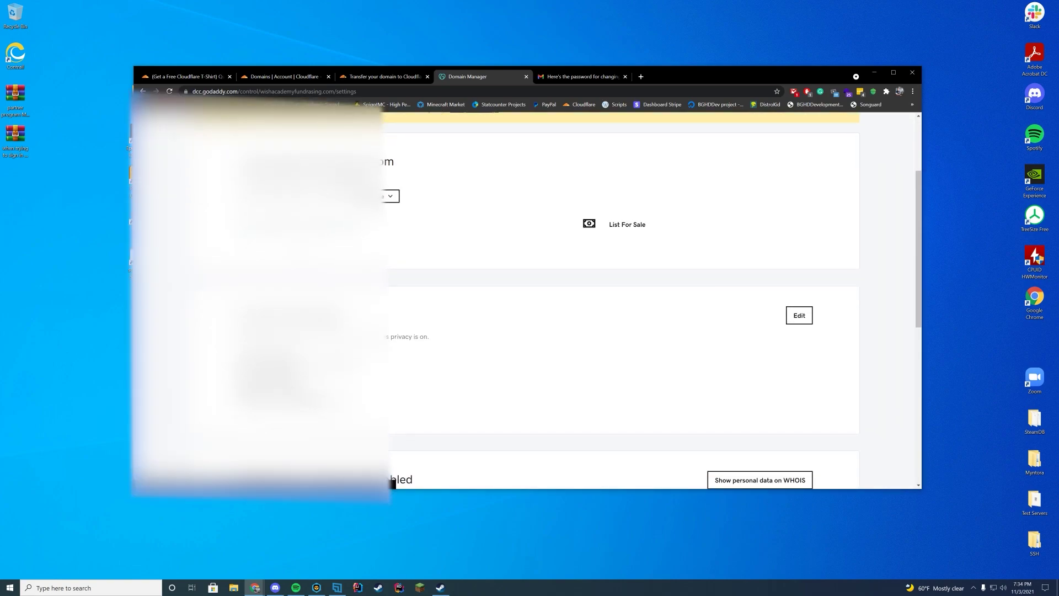
scroll(400, 263, "down", 5)
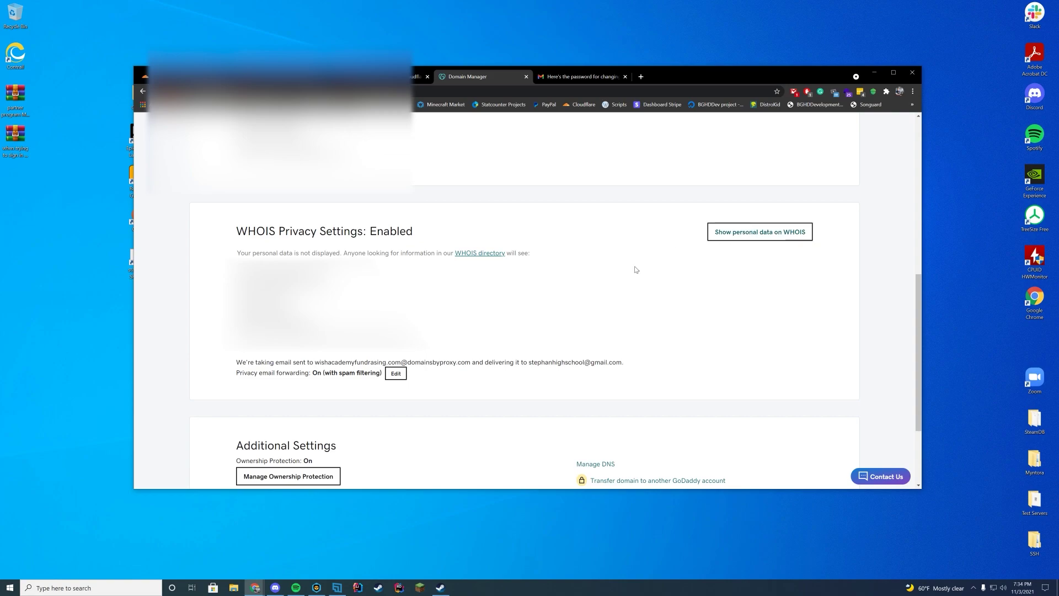
left_click(741, 237)
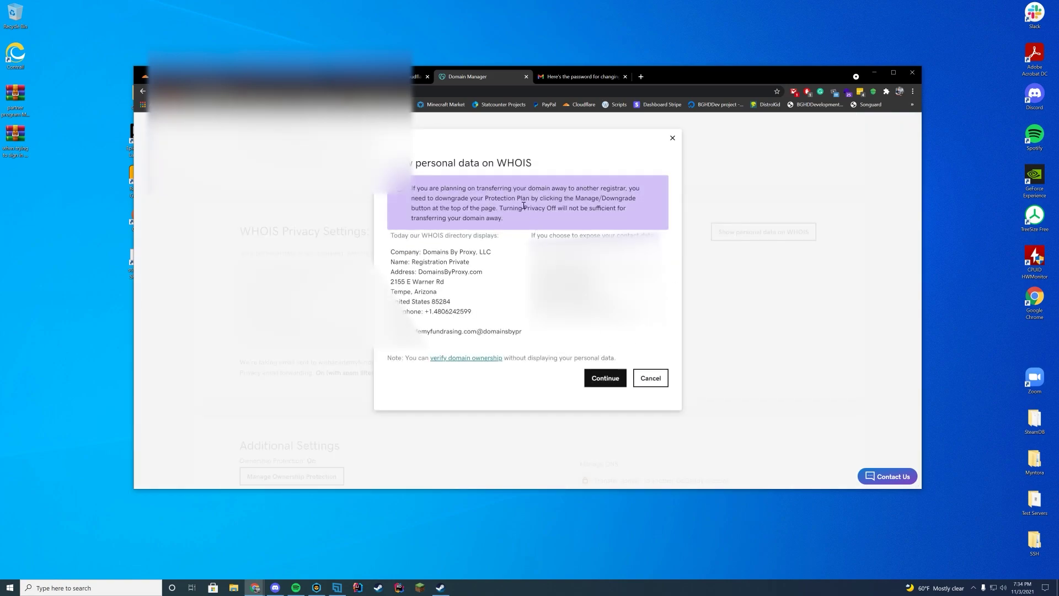
left_click_drag(450, 198, 607, 200)
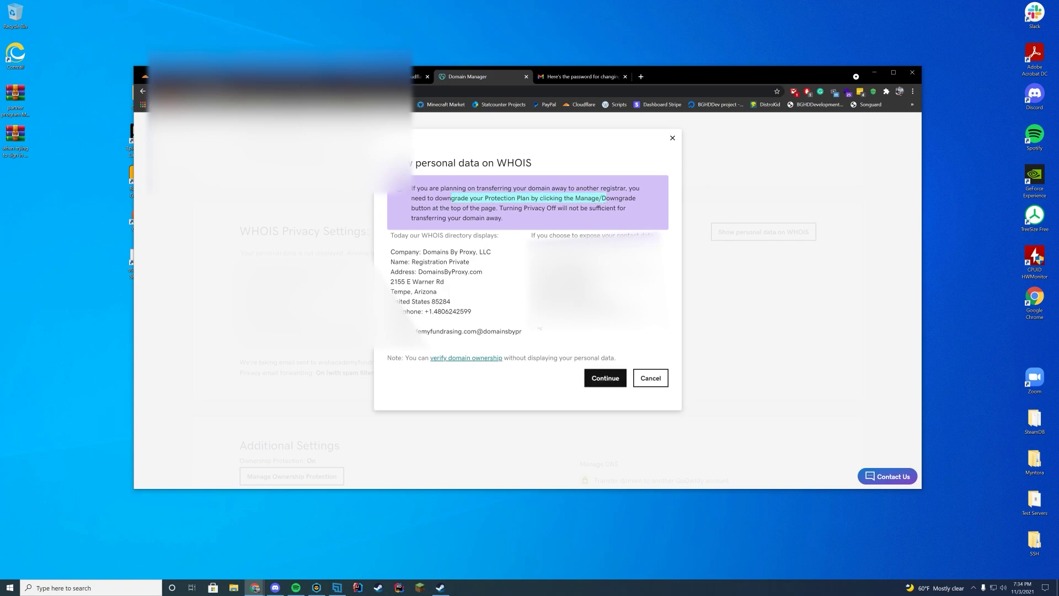
left_click(546, 356)
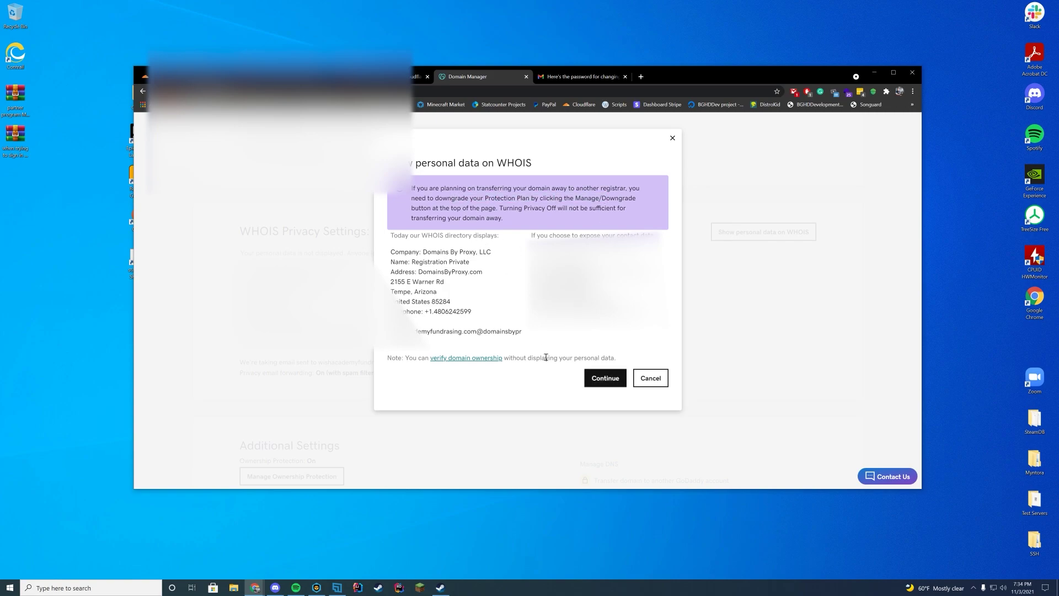
Confirm public WHOIS data and downgrade wishacademyfundrasing.com's privacy protection
left_click(605, 386)
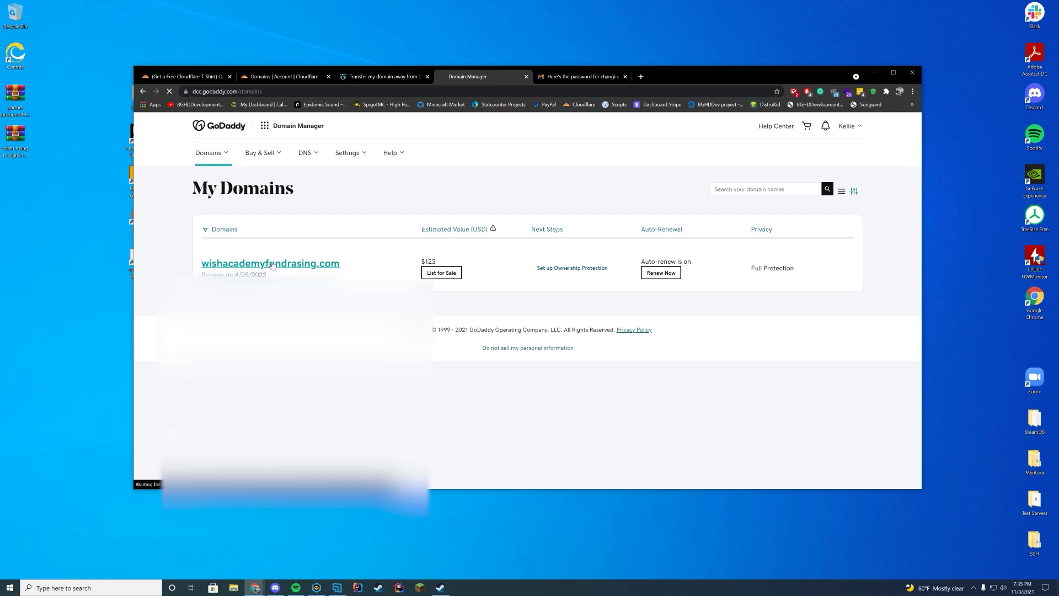
left_click(273, 264)
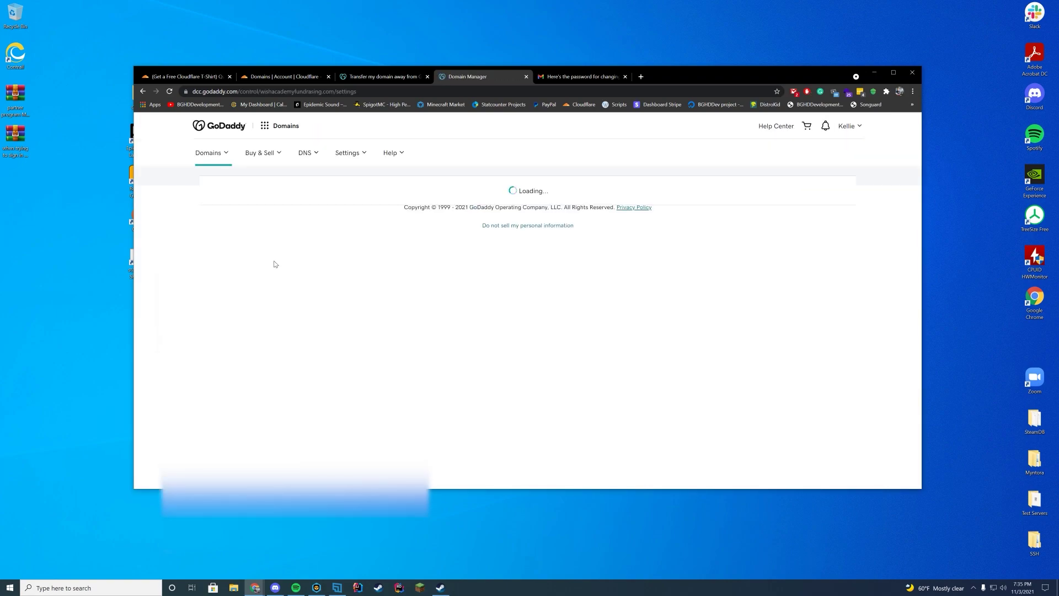
scroll(274, 264, "down", 3)
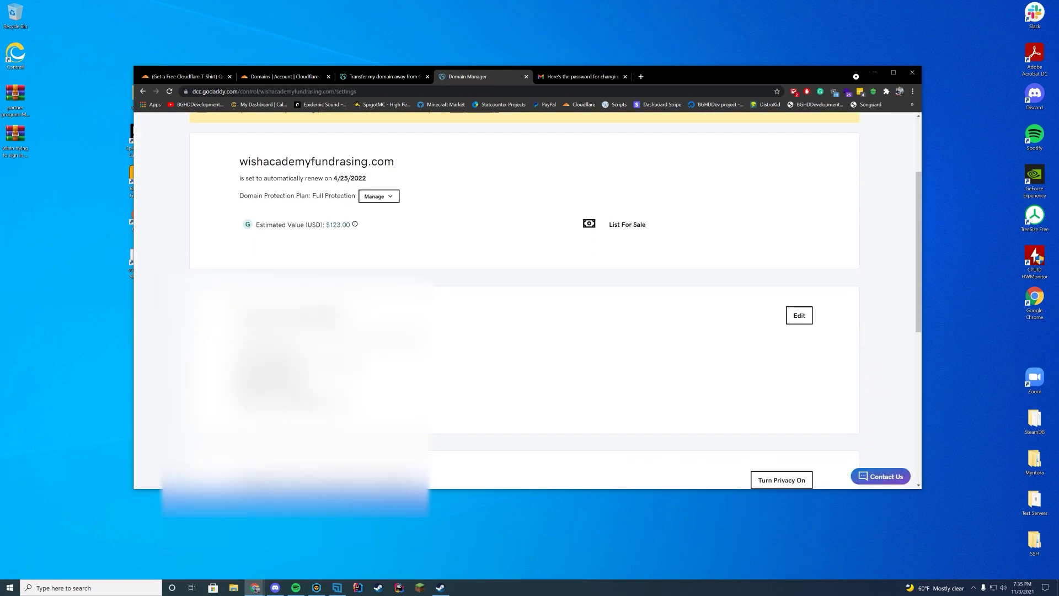
left_click(374, 198)
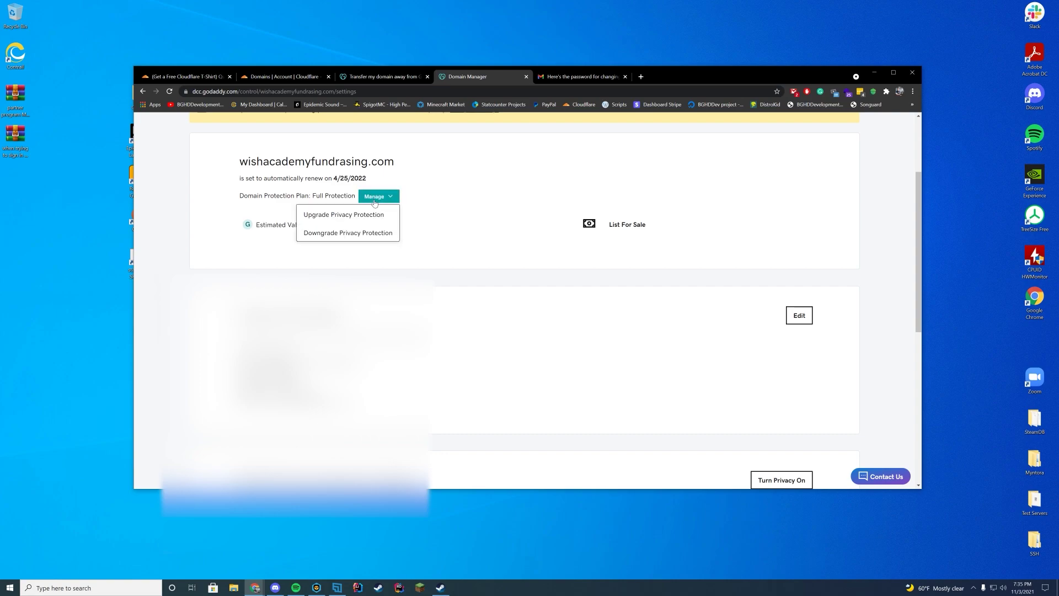
left_click(353, 236)
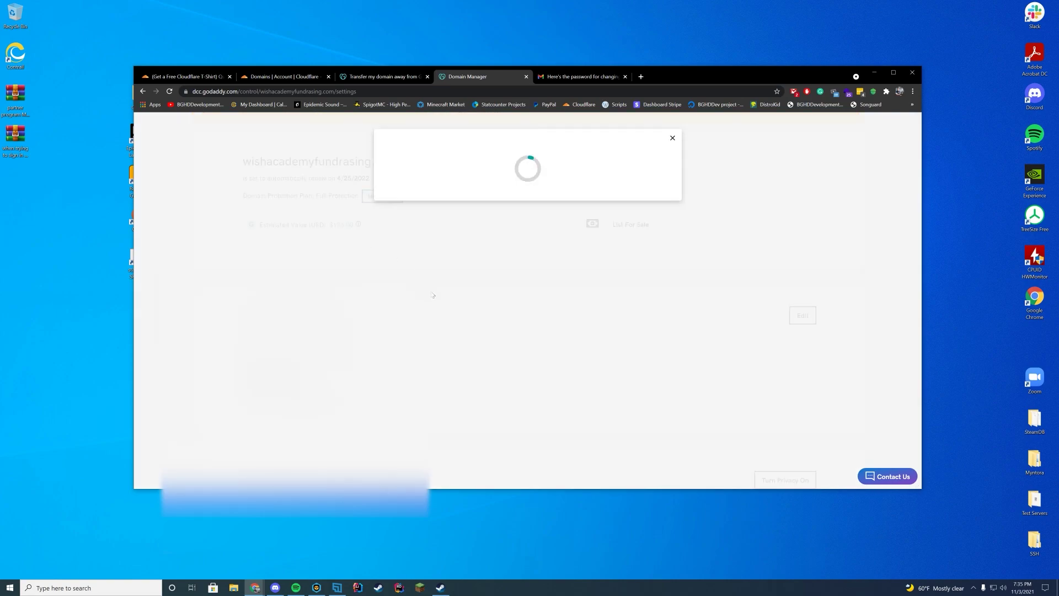
left_click(639, 337)
left_click(446, 305)
left_click(450, 329)
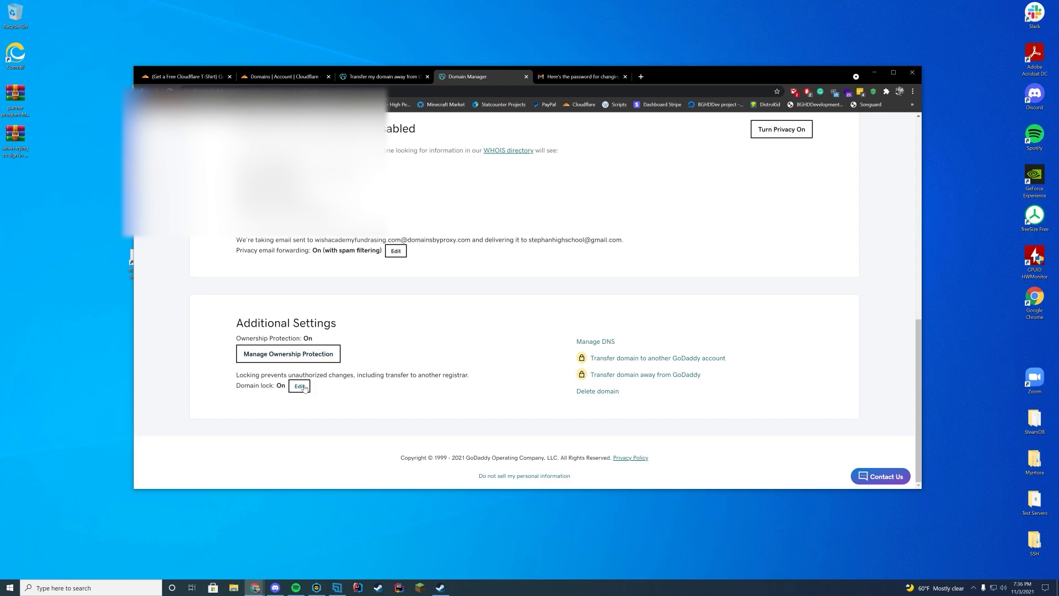
Turn the domain lock off, consenting to the unlock
left_click(304, 387)
left_click(300, 388)
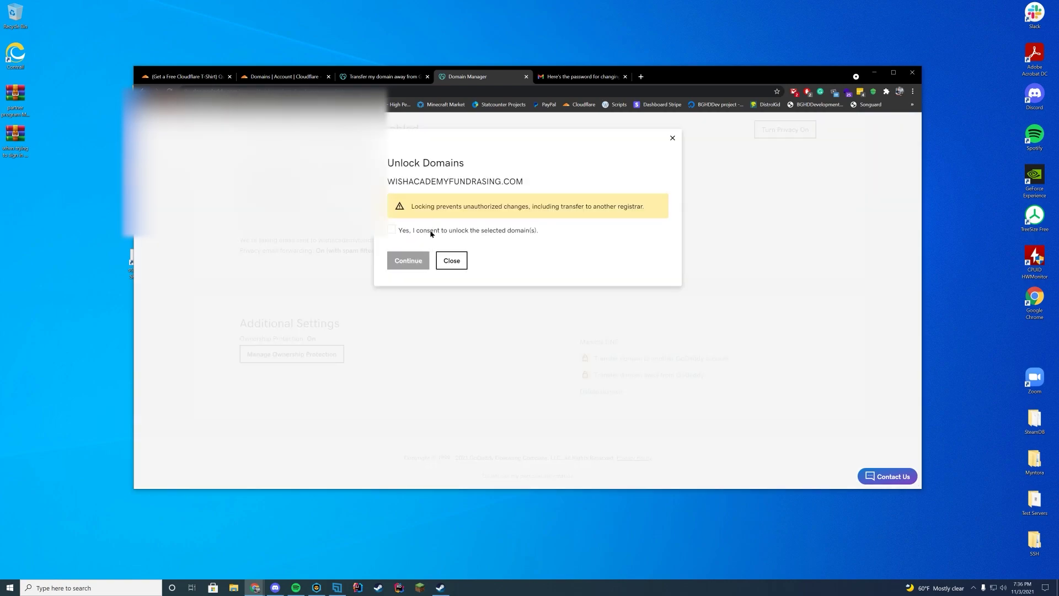
left_click(431, 231)
left_click(408, 260)
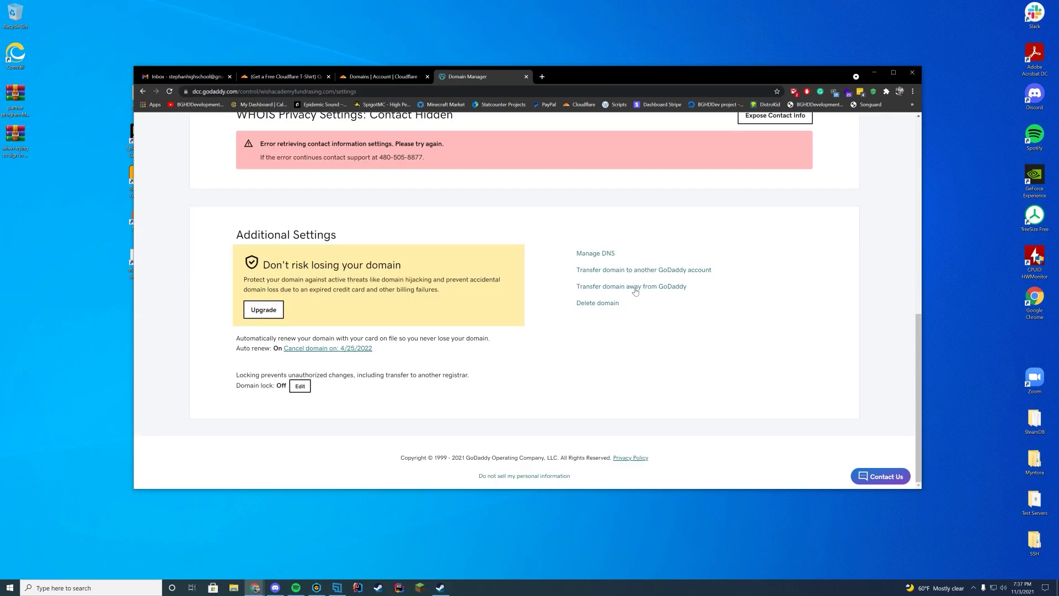
Start the GoDaddy transfer-out of wishacademyfundrasing.com and copy its authorization code
left_click(635, 291)
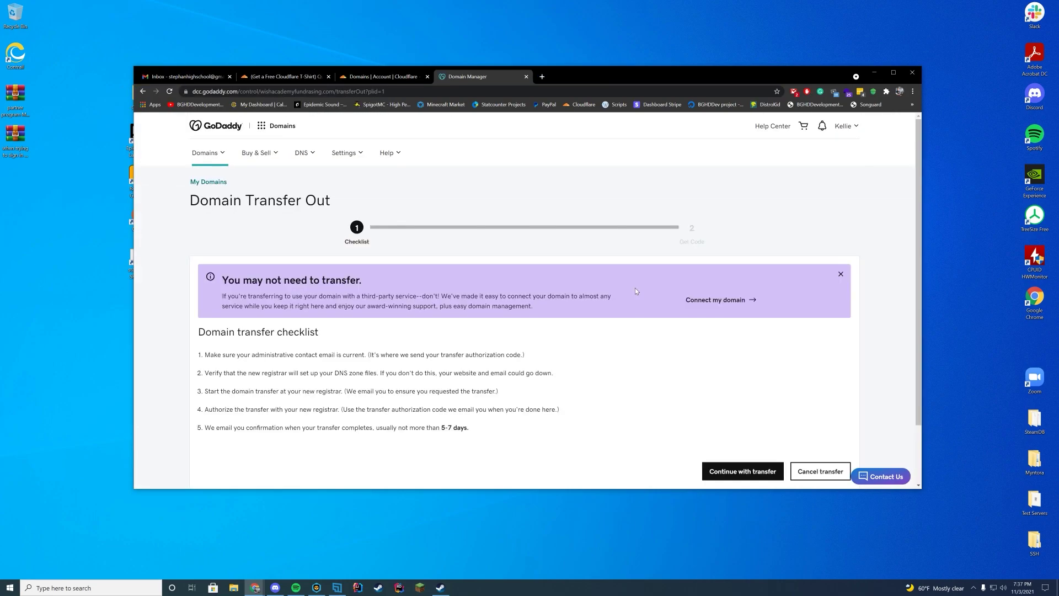
scroll(582, 353, "down", 2)
left_click(748, 407)
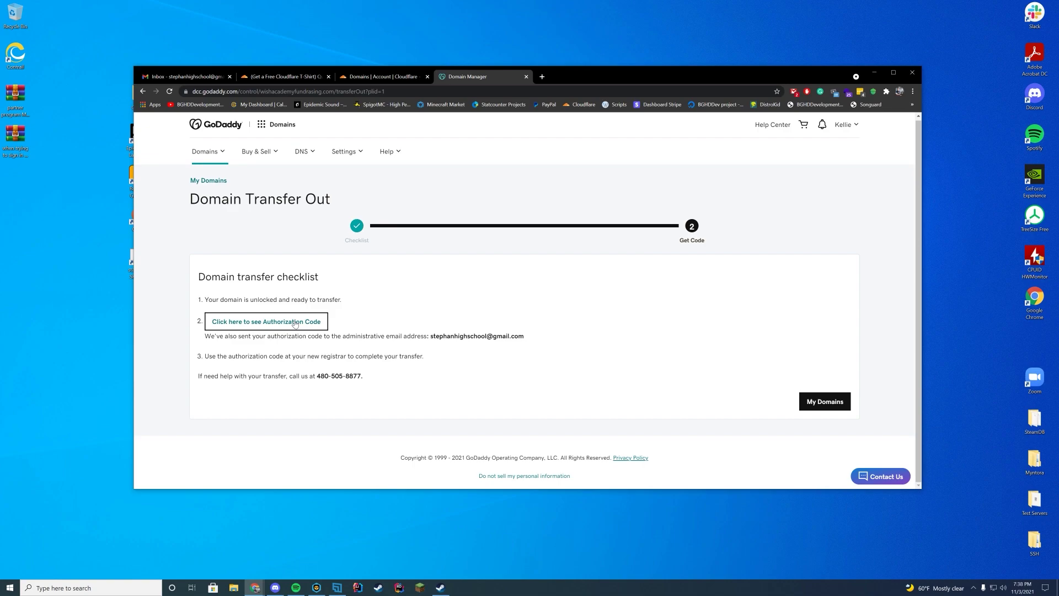
left_click(295, 323)
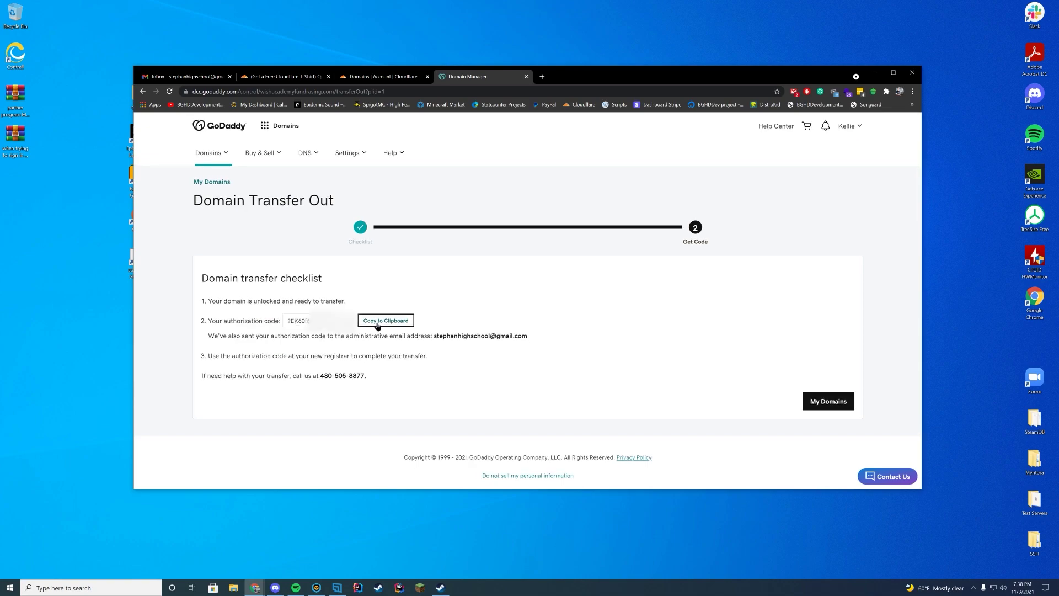
left_click(385, 77)
Paste the GoDaddy authorization code into Cloudflare's transfer page and proceed to contact confirmation
left_click(397, 358)
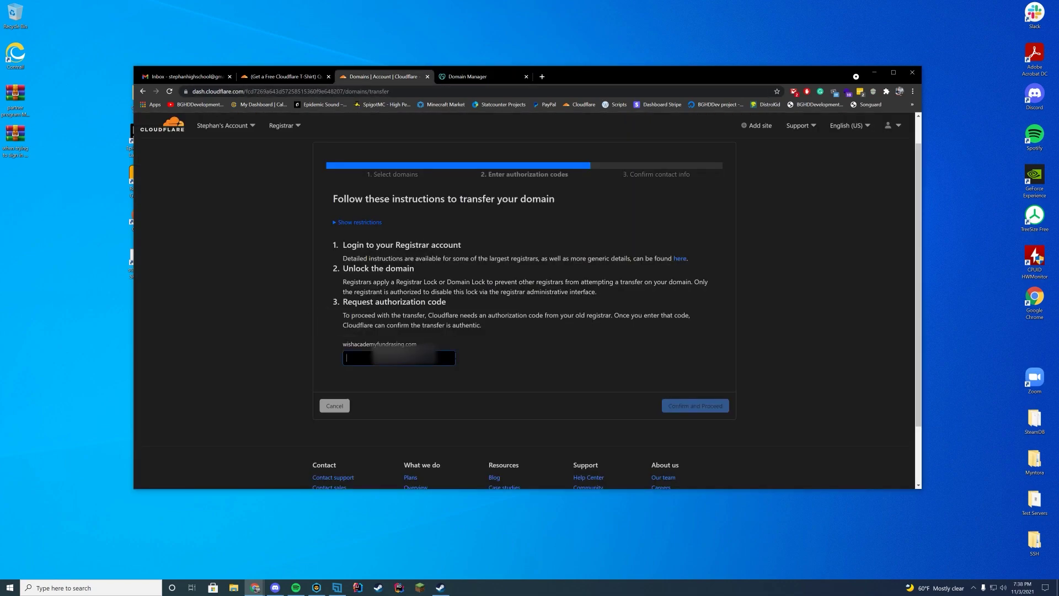
key("ctrl+v")
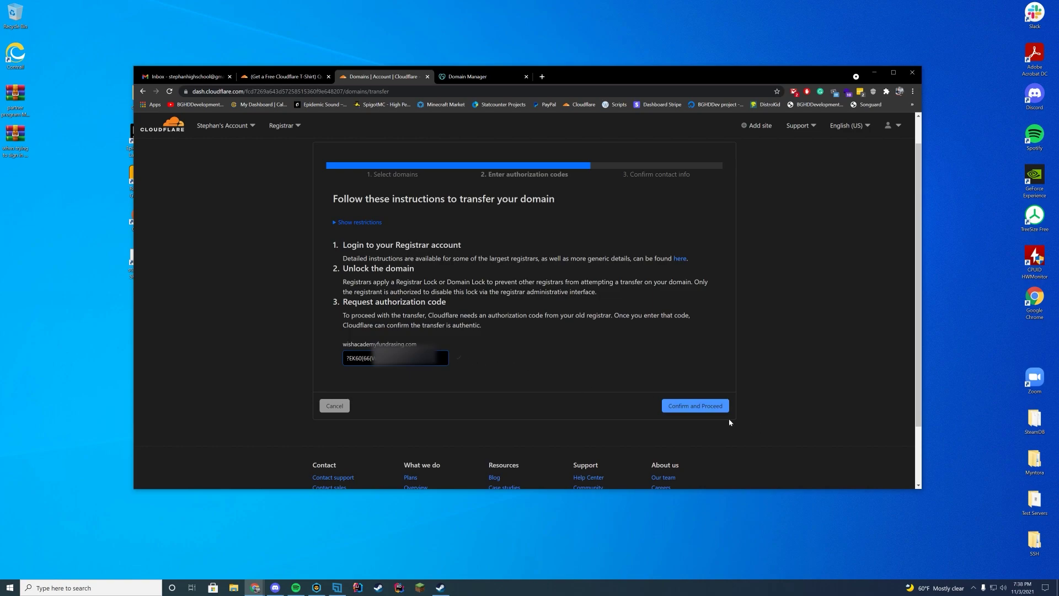
left_click(717, 407)
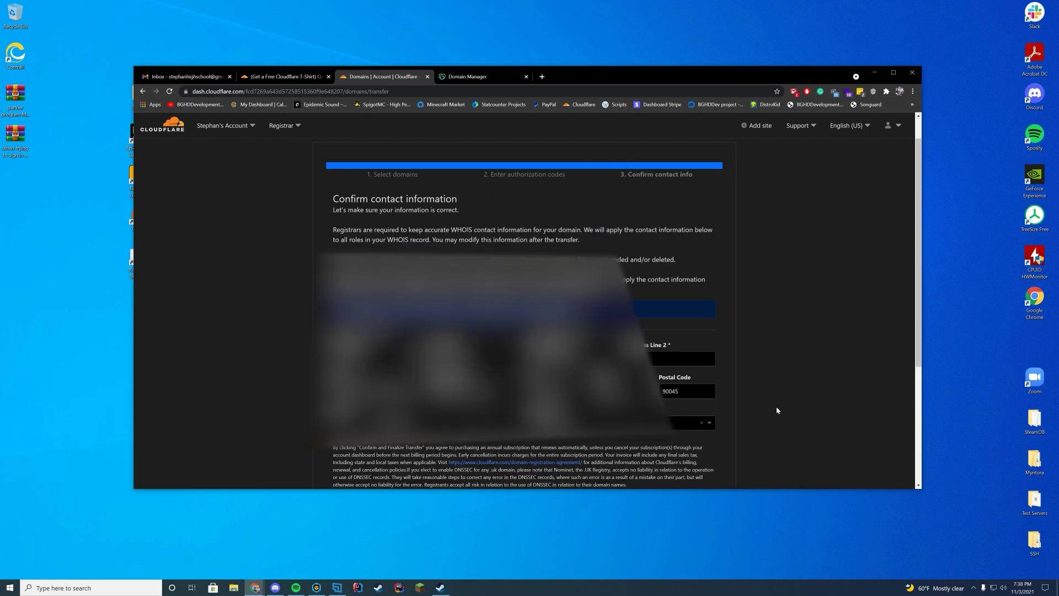
Confirm the contact details and finalize the wishacademyfundrasing.com transfer to Cloudflare
scroll(777, 407, "down", 3)
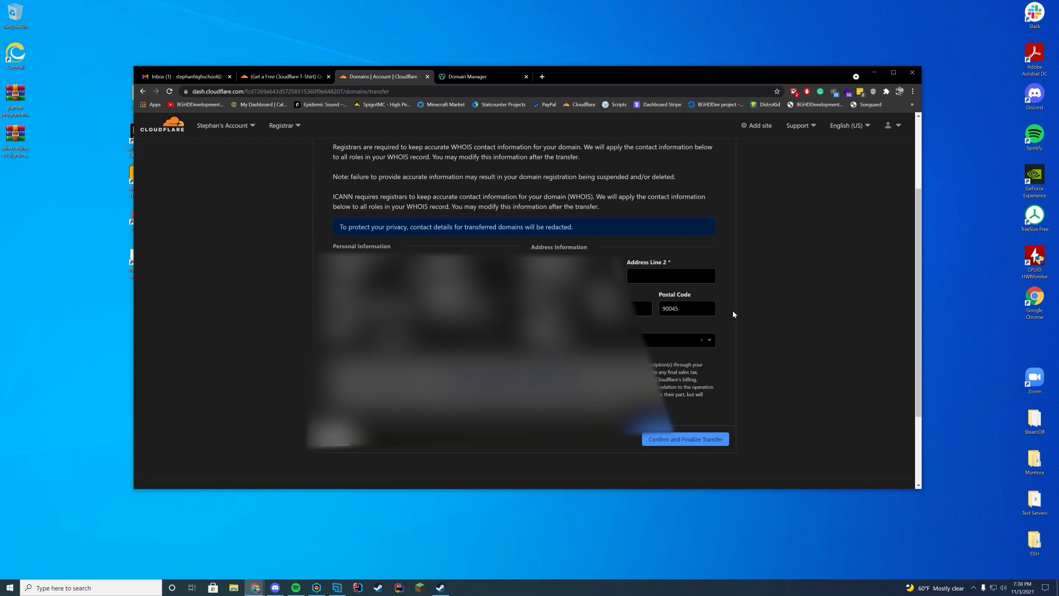
left_click(712, 439)
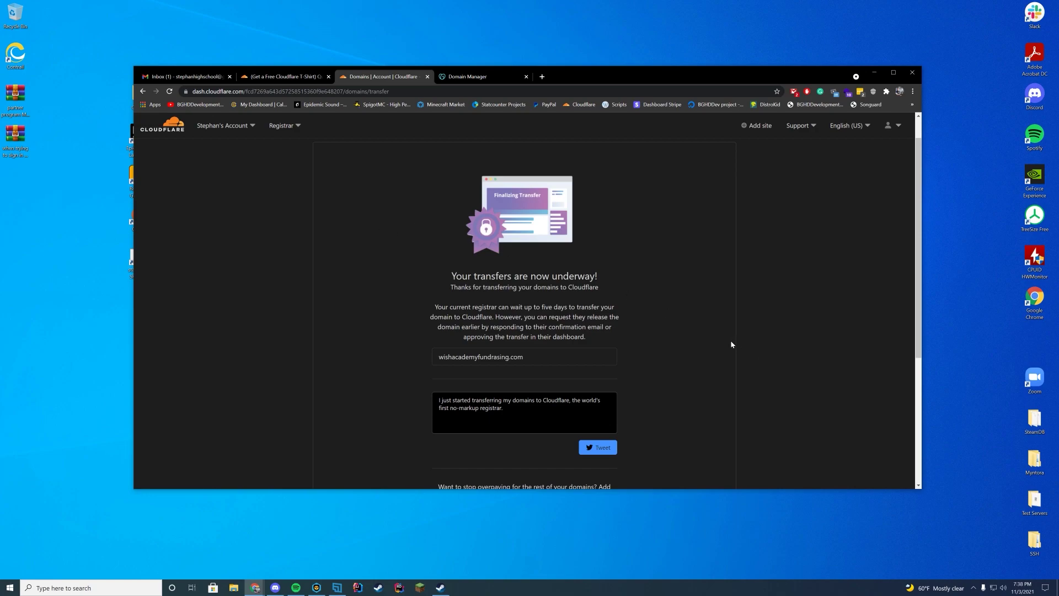
scroll(732, 344, "down", 1)
scroll(732, 345, "down", 2)
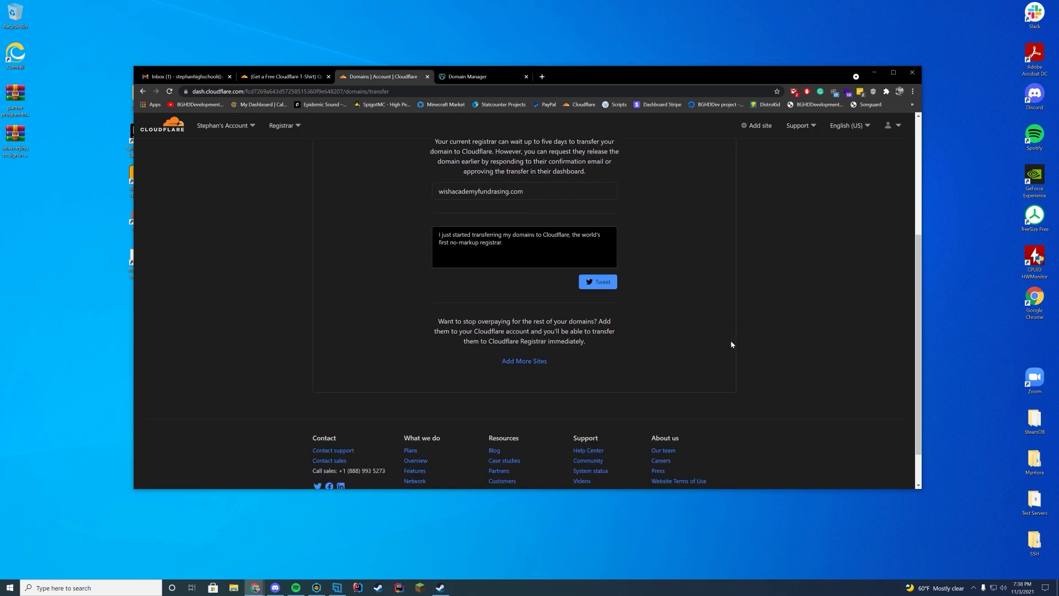
scroll(731, 344, "up", 4)
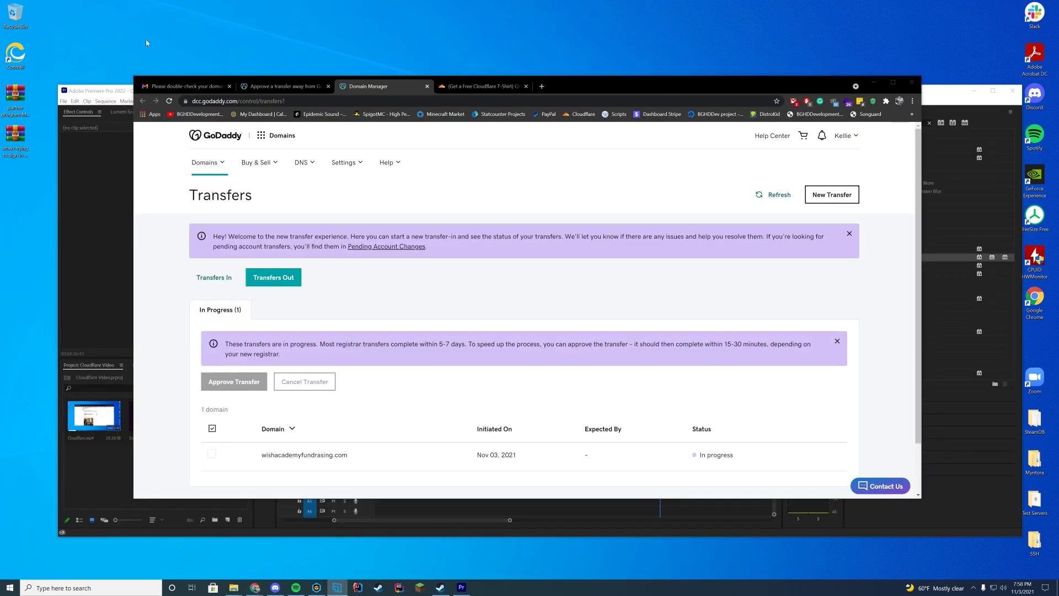
left_click(185, 86)
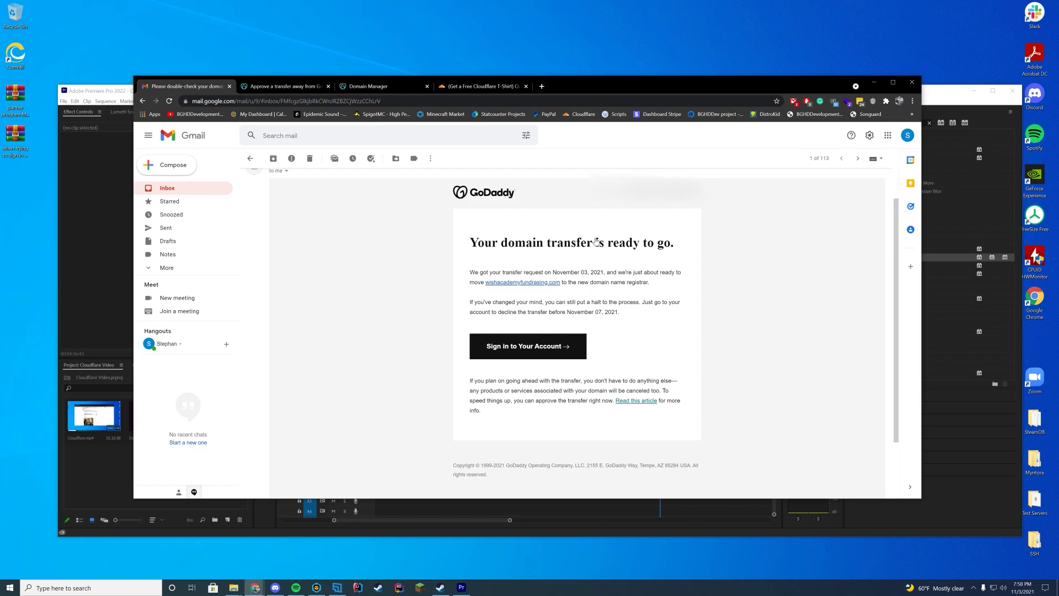
left_click(368, 86)
scroll(493, 225, "down", 1)
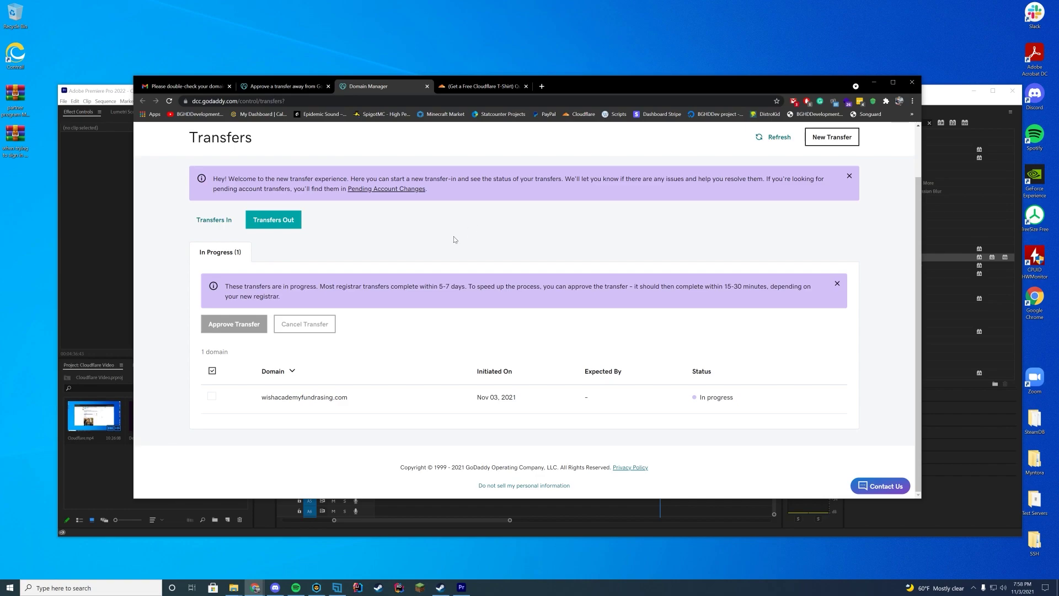
Select wishacademyfundrasing.com in GoDaddy Transfers Out and retry Approve Transfer after processing errors
left_click(212, 397)
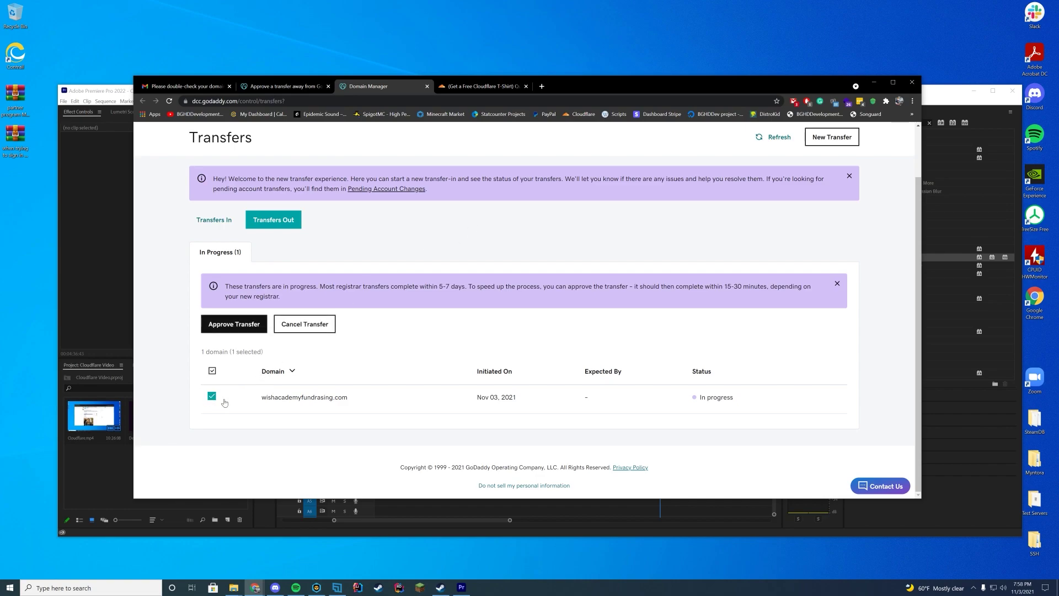
left_click(241, 331)
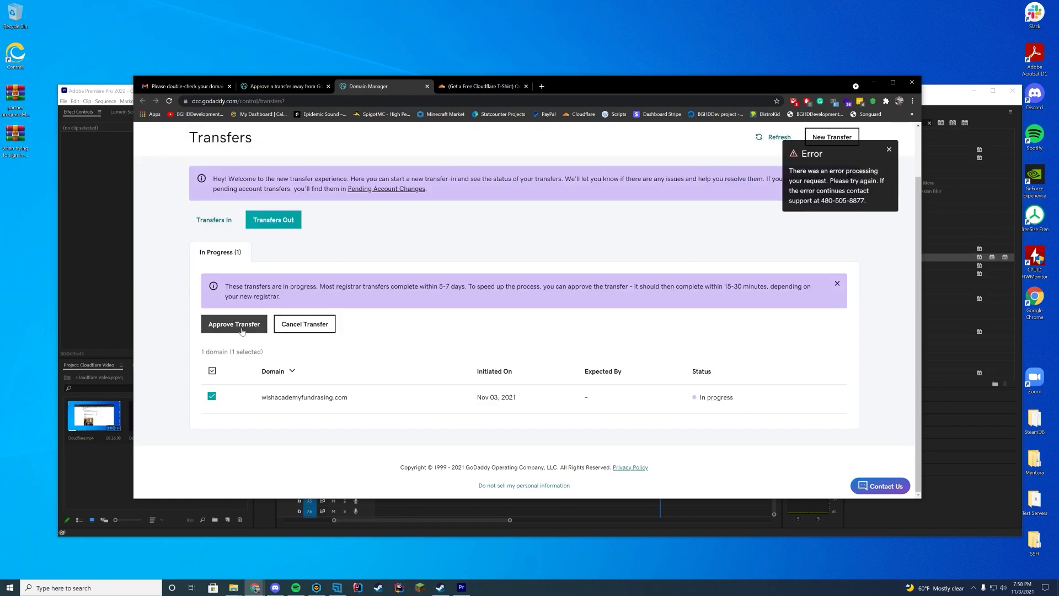
left_click(241, 331)
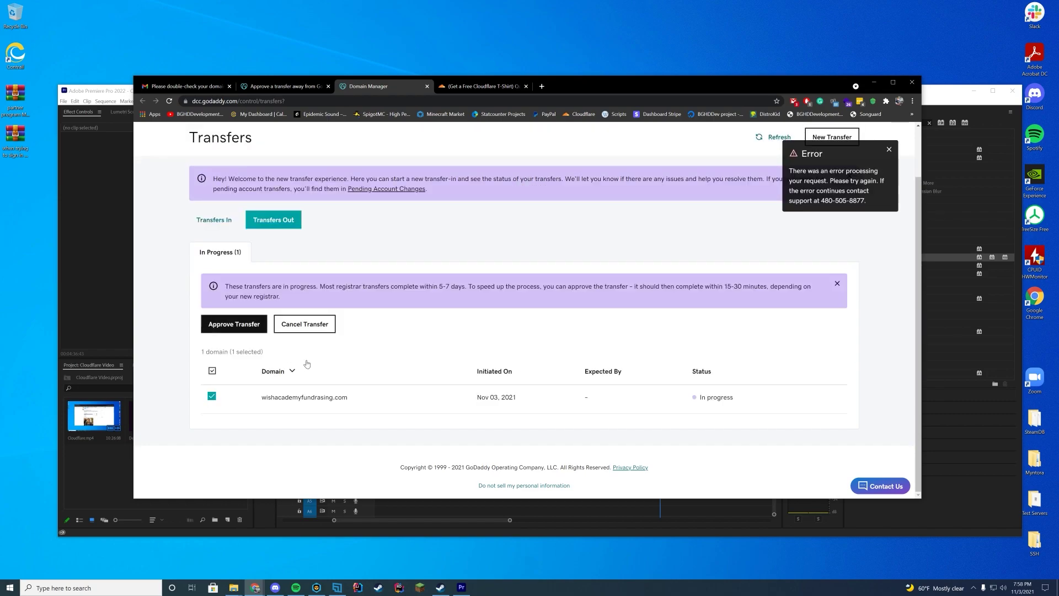
left_click(250, 327)
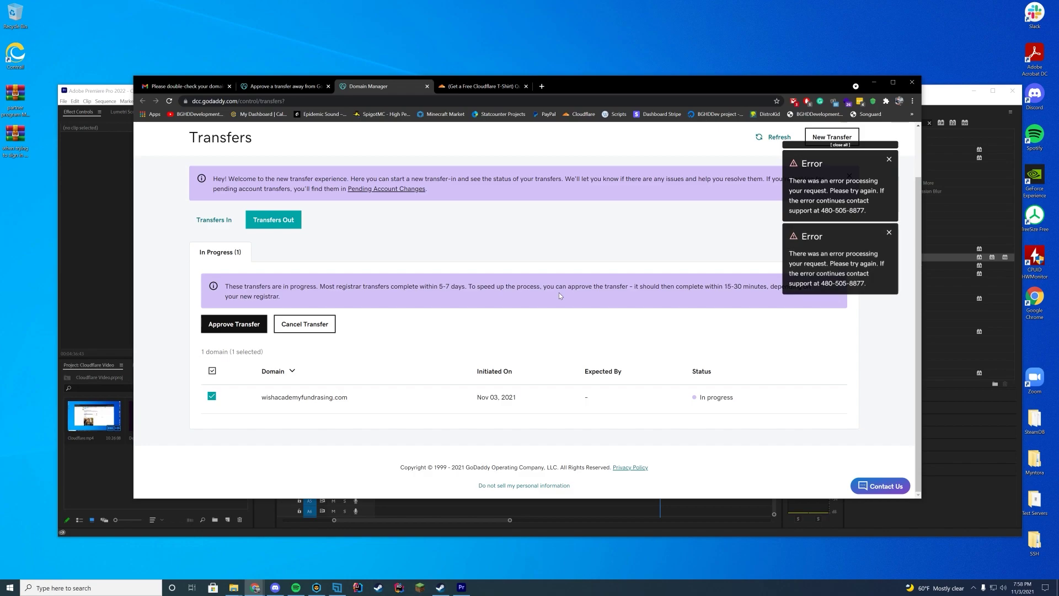